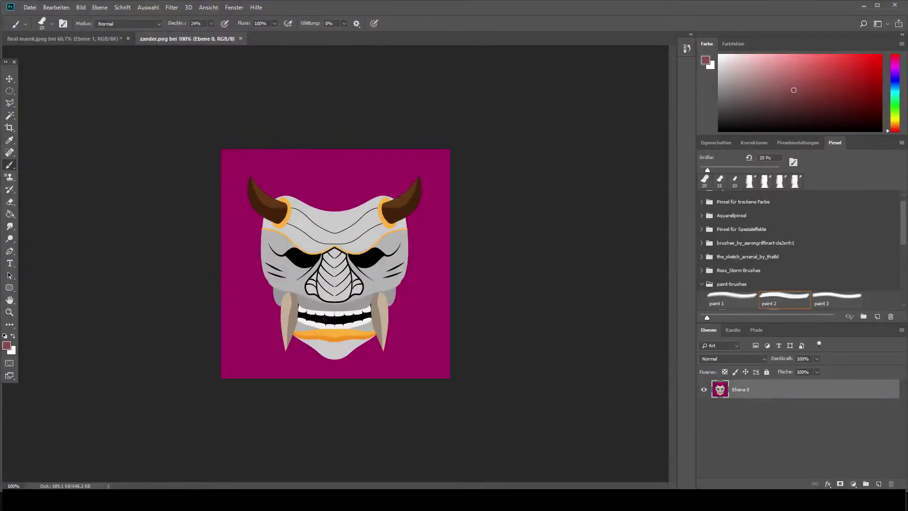
# Set the brush to bright red at 9 px with 100% opacity
pyautogui.press('[')
pyautogui.press('[')
pyautogui.moveTo(374, 208); pyautogui.dragTo(358, 248)
pyautogui.hotkey('ctrl', 'z')
pyautogui.moveTo(837, 91); pyautogui.dragTo(866, 32)
pyautogui.click(210, 23)
pyautogui.moveTo(216, 36); pyautogui.dragTo(249, 35)
pyautogui.press('[')
pyautogui.moveTo(397, 187)
pyautogui.mouseDown()
pyautogui.moveTo(330, 224)
pyautogui.moveTo(433, 154)
pyautogui.mouseUp()
pyautogui.hotkey('ctrl', 'z')
pyautogui.hotkey('ctrl', 'z')
pyautogui.moveTo(344, 245)
pyautogui.mouseDown()
pyautogui.moveTo(367, 257)
pyautogui.moveTo(434, 218)
pyautogui.mouseUp()
pyautogui.hotkey('ctrl', 'z')
pyautogui.moveTo(350, 261); pyautogui.dragTo(416, 216)
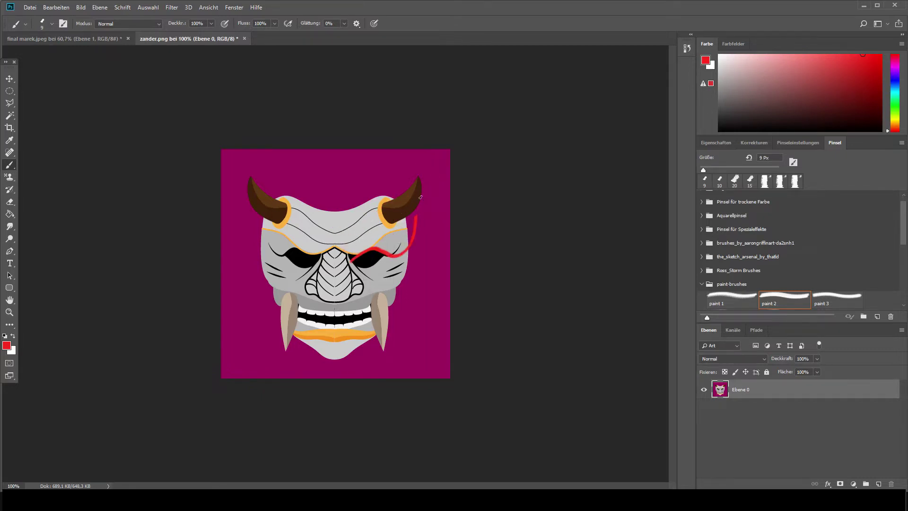
pyautogui.moveTo(358, 262); pyautogui.dragTo(416, 229)
pyautogui.hotkey('ctrl', 'z')
pyautogui.hotkey('ctrl', 'z')
pyautogui.moveTo(378, 258); pyautogui.dragTo(435, 215)
pyautogui.hotkey('ctrl', 'z')
# Select the magenta background with the Magic Wand and paint it pale khaki with a 200 px brush
pyautogui.click(10, 116)
pyautogui.click(324, 190)
pyautogui.press('b')
pyautogui.moveTo(895, 129); pyautogui.dragTo(894, 120)
pyautogui.click(765, 74)
pyautogui.press(']')
pyautogui.press(']')
pyautogui.press(']')
pyautogui.press(']')
pyautogui.press(']')
pyautogui.press(']')
pyautogui.press(']')
pyautogui.press(']')
pyautogui.press(']')
pyautogui.press(']')
pyautogui.press(']')
pyautogui.press(']')
pyautogui.press(']')
pyautogui.press(']')
pyautogui.press(']')
pyautogui.press(']')
pyautogui.press(']')
pyautogui.press(']')
pyautogui.moveTo(416, 279)
pyautogui.mouseDown()
pyautogui.moveTo(249, 243)
pyautogui.moveTo(426, 268)
pyautogui.mouseUp()
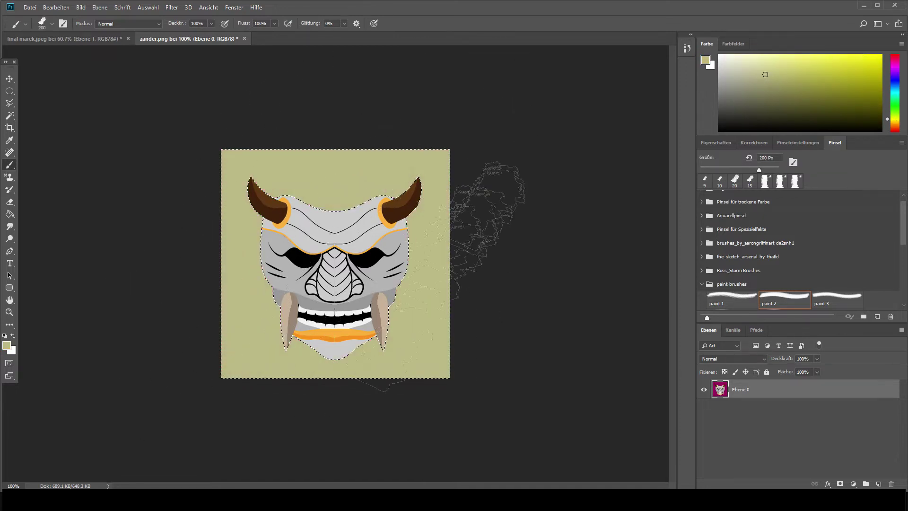
# Repaint the selected background in a dark, muted blue-green
pyautogui.moveTo(894, 119); pyautogui.dragTo(894, 95)
pyautogui.click(761, 103)
pyautogui.moveTo(481, 344)
pyautogui.mouseDown()
pyautogui.moveTo(213, 182)
pyautogui.moveTo(615, 222)
pyautogui.mouseUp()
pyautogui.click(756, 102)
pyautogui.moveTo(466, 331)
pyautogui.mouseDown()
pyautogui.moveTo(232, 137)
pyautogui.moveTo(416, 345)
pyautogui.moveTo(518, 154)
pyautogui.moveTo(274, 142)
pyautogui.moveTo(446, 385)
pyautogui.mouseUp()
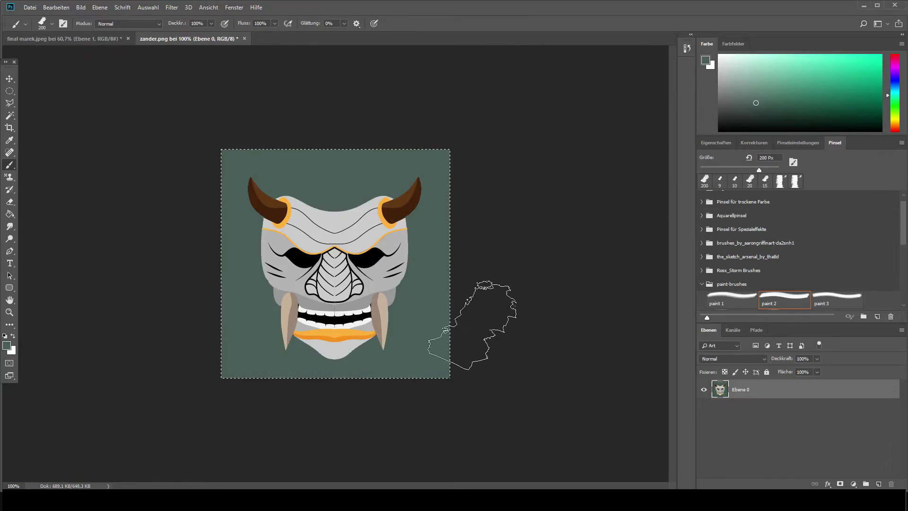
# Select the mask's upper and lower teeth with the Magic Wand and paint them off-white
pyautogui.click(9, 115)
pyautogui.hotkey('ctrl', 'd')
pyautogui.keyDown('shift'); pyautogui.click(329, 324); pyautogui.keyUp('shift')
pyautogui.keyDown('shift'); pyautogui.click(342, 312); pyautogui.keyUp('shift')
pyautogui.keyDown('shift'); pyautogui.click(341, 325); pyautogui.keyUp('shift')
pyautogui.press('b')
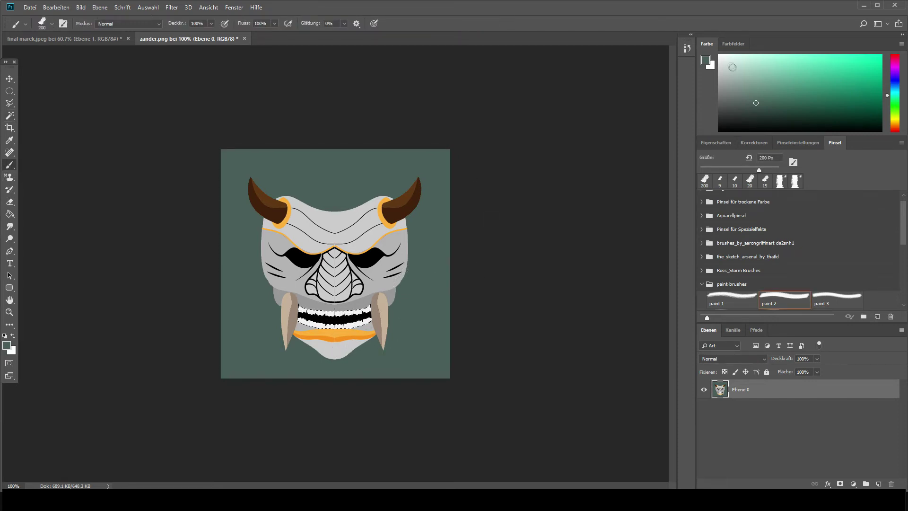
pyautogui.click(895, 118)
pyautogui.click(730, 63)
pyautogui.moveTo(369, 312); pyautogui.dragTo(312, 317)
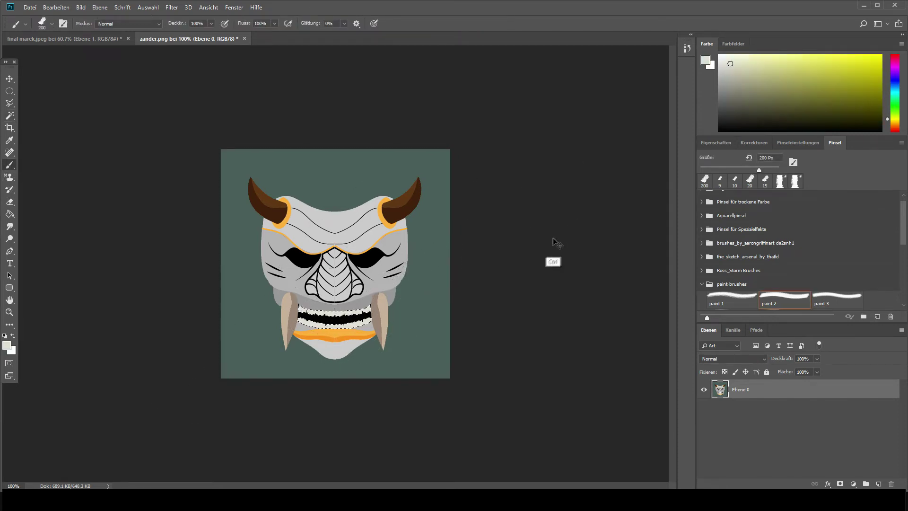
# Select the whole canvas and reduce the brush to 7 px for detail painting
pyautogui.hotkey('ctrl', 'a')
pyautogui.keyDown('alt'); pyautogui.rightClick(308, 261); pyautogui.keyUp('alt')
pyautogui.moveTo(336, 282)
pyautogui.mouseDown()
pyautogui.moveTo(357, 261)
pyautogui.moveTo(349, 302)
pyautogui.moveTo(341, 295)
pyautogui.mouseUp()
pyautogui.press('[')
pyautogui.press('[')
pyautogui.press('[')
pyautogui.press('[')
pyautogui.press('[')
pyautogui.press('[')
pyautogui.press('[')
pyautogui.keyDown('alt'); pyautogui.click(333, 363); pyautogui.keyUp('alt')
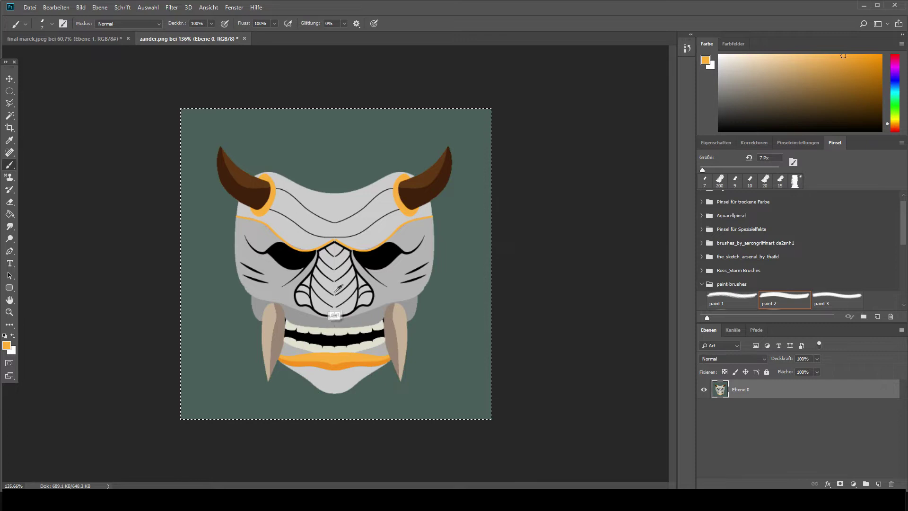
# Paint over the upper ends of both tusks with colours sampled from the surrounding upper lip and tusks
pyautogui.keyDown('alt'); pyautogui.click(293, 312); pyautogui.keyUp('alt')
pyautogui.keyDown('alt'); pyautogui.rightClick(272, 310); pyautogui.keyUp('alt')
pyautogui.keyDown('alt'); pyautogui.click(273, 317); pyautogui.keyUp('alt')
pyautogui.keyDown('alt'); pyautogui.click(272, 315); pyautogui.keyUp('alt')
pyautogui.press('[')
pyautogui.press('[')
pyautogui.press('[')
pyautogui.keyDown('alt'); pyautogui.click(271, 311); pyautogui.keyUp('alt')
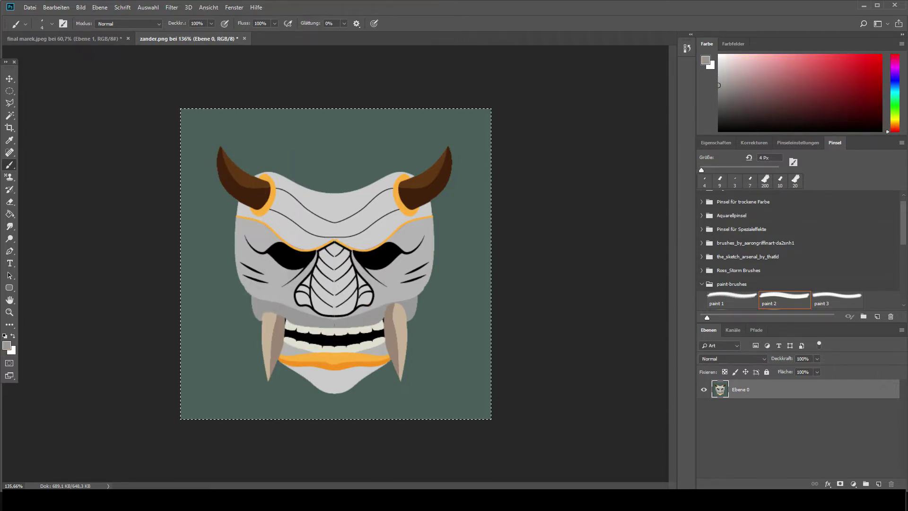
pyautogui.keyDown('alt'); pyautogui.click(395, 313); pyautogui.keyUp('alt')
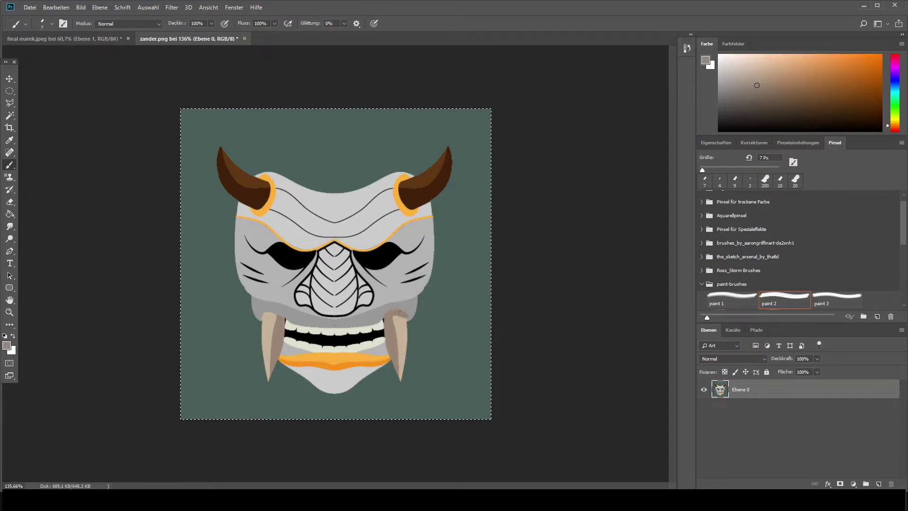
pyautogui.keyDown('alt'); pyautogui.click(395, 307); pyautogui.keyUp('alt')
# Paint small bumps with dark spots and light grey highlights around both tusk roots, using a 4 px brush
pyautogui.keyDown('alt'); pyautogui.click(280, 326); pyautogui.keyUp('alt')
pyautogui.keyDown('alt'); pyautogui.click(294, 318); pyautogui.keyUp('alt')
pyautogui.moveTo(718, 89); pyautogui.dragTo(695, 106)
pyautogui.press('[')
pyautogui.press('[')
pyautogui.click(272, 307)
pyautogui.keyDown('alt'); pyautogui.click(371, 238); pyautogui.keyUp('alt')
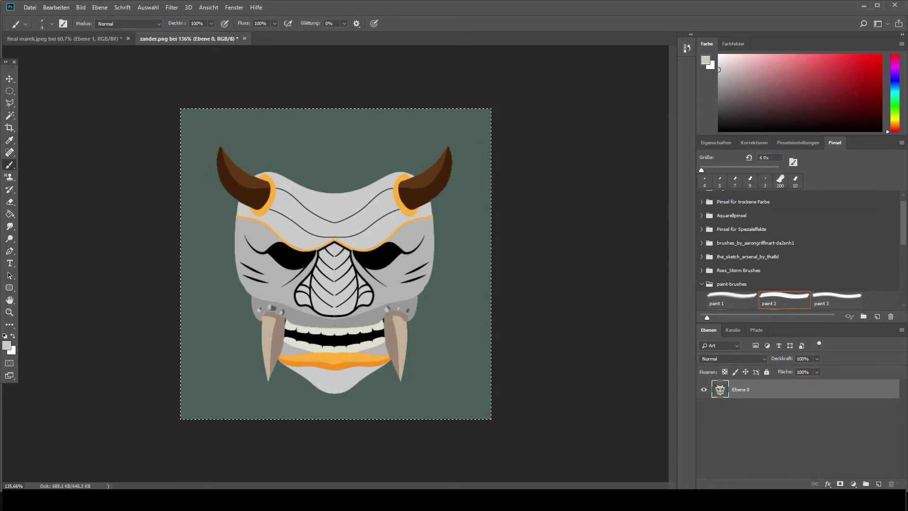
# Paint a grey shadow on the chin beneath the orange lower lip with a 9 px brush
pyautogui.keyDown('alt'); pyautogui.click(383, 309); pyautogui.keyUp('alt')
pyautogui.press(']')
pyautogui.press(']')
pyautogui.press(']')
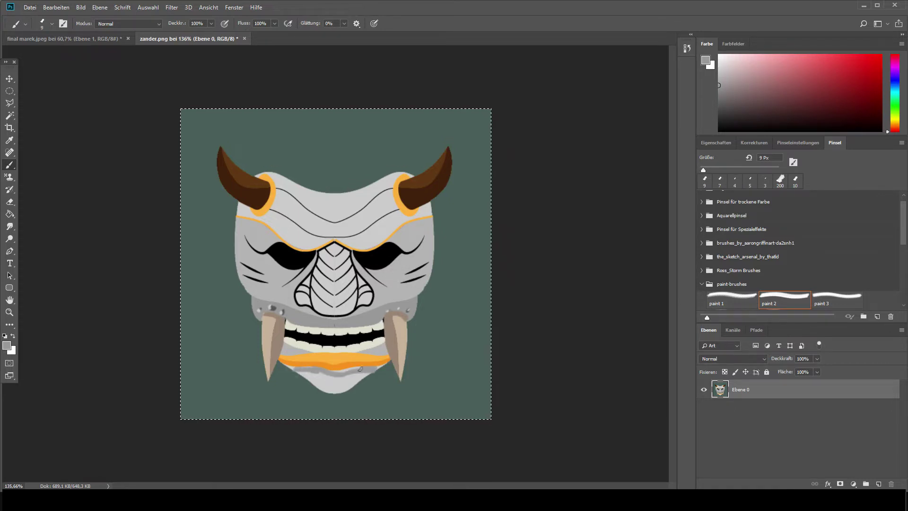
pyautogui.keyDown('alt'); pyautogui.click(312, 375); pyautogui.keyUp('alt')
pyautogui.keyDown('alt'); pyautogui.click(320, 368); pyautogui.keyUp('alt')
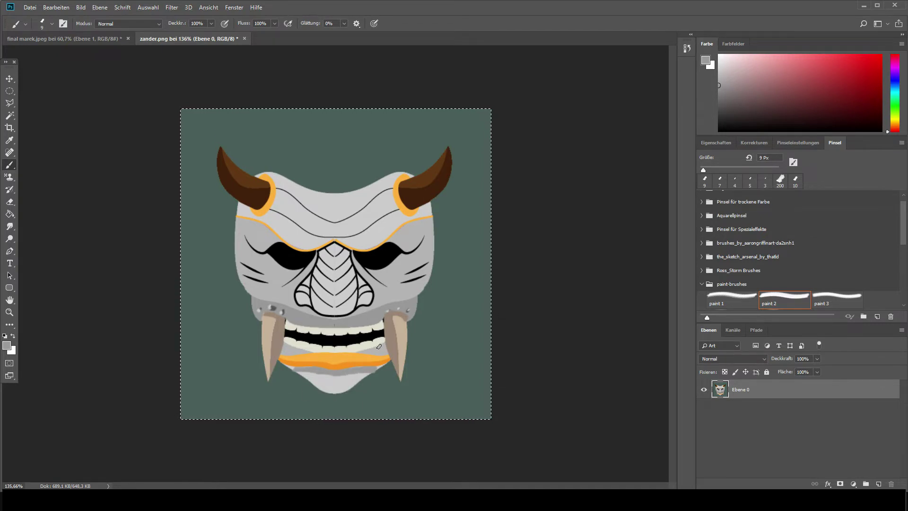
# Softly shade the upper lip around the nose and tusk roots in black at 16% brush opacity
pyautogui.press('3')
pyautogui.press('5')
pyautogui.press('d')
pyautogui.press('1')
pyautogui.press('6')
pyautogui.keyDown('alt'); pyautogui.click(292, 317); pyautogui.keyUp('alt')
pyautogui.keyDown('alt'); pyautogui.click(293, 259); pyautogui.keyUp('alt')
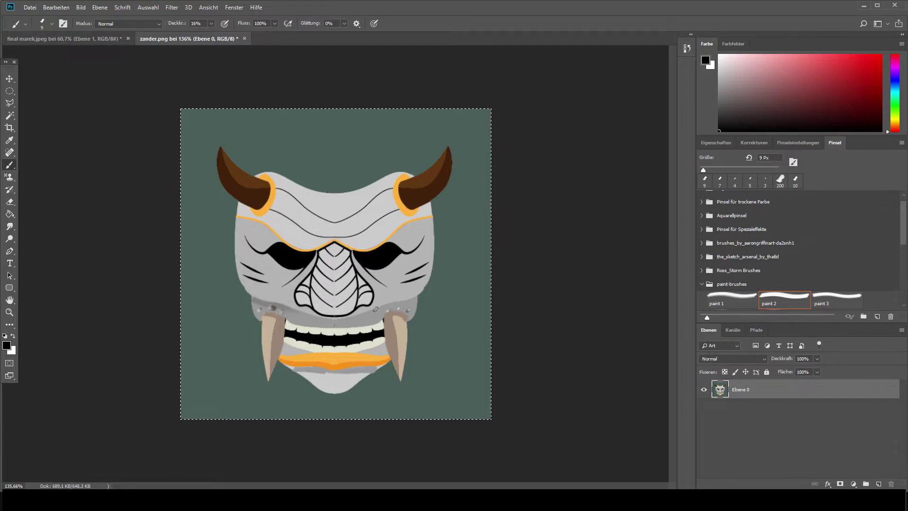
# Lighten the upper lip below the nose with sampled light grey, restoring the brush opacity to 100%
pyautogui.keyDown('alt'); pyautogui.click(298, 305); pyautogui.keyUp('alt')
pyautogui.press('4')
pyautogui.press('2')
pyautogui.press('0')
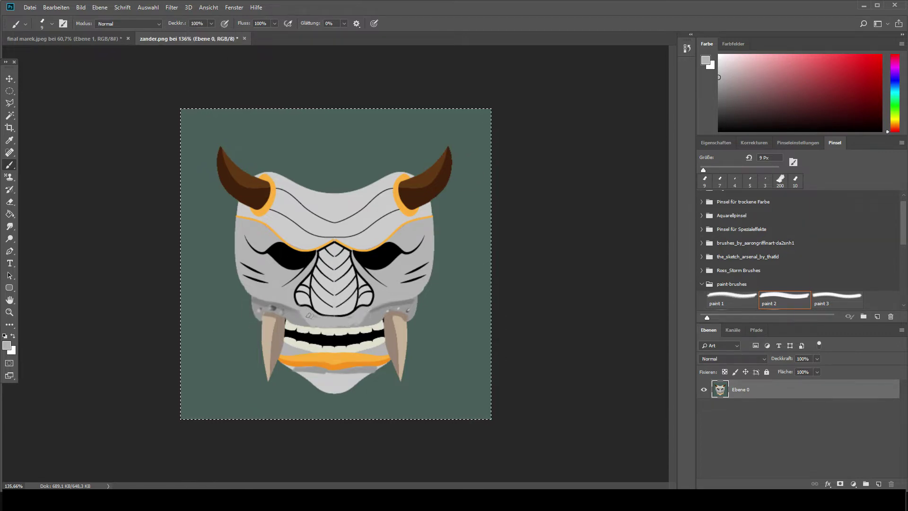
# Touch up the mouth's dark edges with a 3 px black brush and sample the teeth's off-white
pyautogui.press('d')
pyautogui.press('[')
pyautogui.press('[')
pyautogui.press('[')
pyautogui.press('[')
pyautogui.press('[')
pyautogui.press('[')
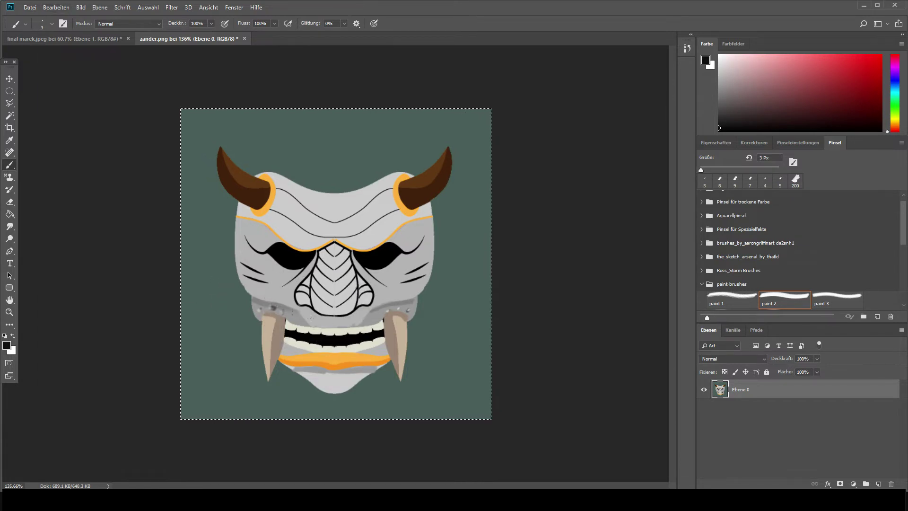
pyautogui.keyDown('alt'); pyautogui.click(331, 328); pyautogui.keyUp('alt')
# Refine the shadow and light edge on the chin beneath the lower lip with sampled greys
pyautogui.press(']')
pyautogui.press(']')
pyautogui.keyDown('alt'); pyautogui.click(334, 350); pyautogui.keyUp('alt')
pyautogui.keyDown('alt'); pyautogui.click(338, 372); pyautogui.keyUp('alt')
pyautogui.keyDown('alt'); pyautogui.click(342, 375); pyautogui.keyUp('alt')
pyautogui.keyDown('alt'); pyautogui.click(260, 307); pyautogui.keyUp('alt')
pyautogui.keyDown('alt'); pyautogui.click(326, 373); pyautogui.keyUp('alt')
pyautogui.keyDown('alt'); pyautogui.click(301, 369); pyautogui.keyUp('alt')
pyautogui.press('[')
pyautogui.press('[')
pyautogui.press('[')
pyautogui.press('[')
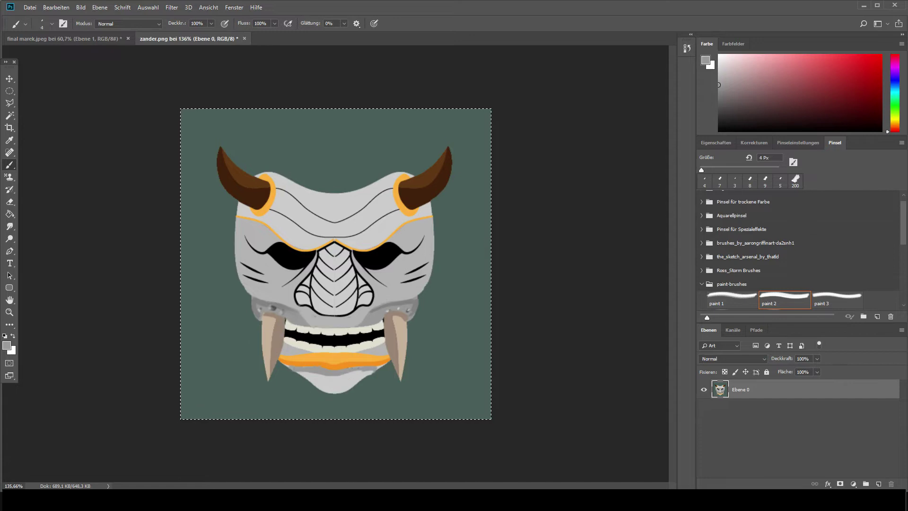
pyautogui.keyDown('alt'); pyautogui.click(294, 370); pyautogui.keyUp('alt')
# Darken and blend both tusk roots with sampled dark grey and brown tones, using a 5 px brush
pyautogui.press(']')
pyautogui.press(']')
pyautogui.keyDown('alt'); pyautogui.click(403, 311); pyautogui.keyUp('alt')
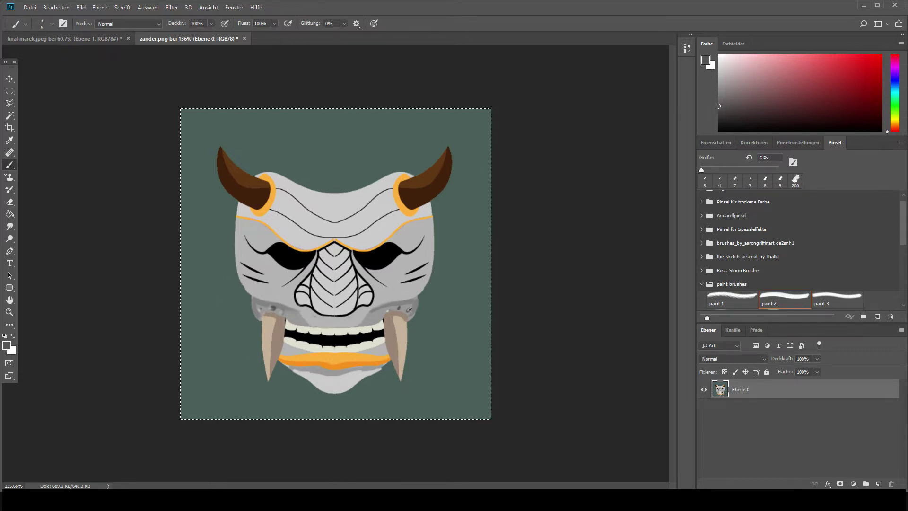
pyautogui.keyDown('alt'); pyautogui.click(391, 314); pyautogui.keyUp('alt')
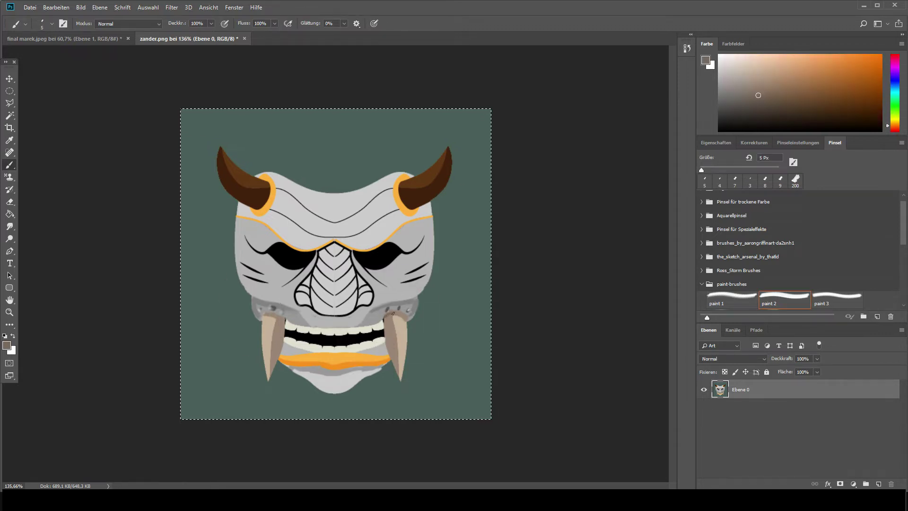
pyautogui.keyDown('alt'); pyautogui.click(267, 338); pyautogui.keyUp('alt')
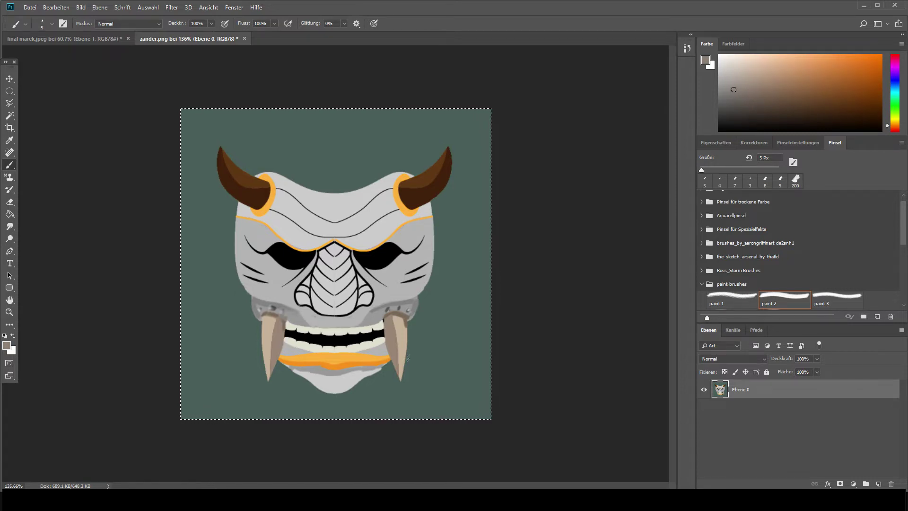
pyautogui.keyDown('alt'); pyautogui.click(277, 298); pyautogui.keyUp('alt')
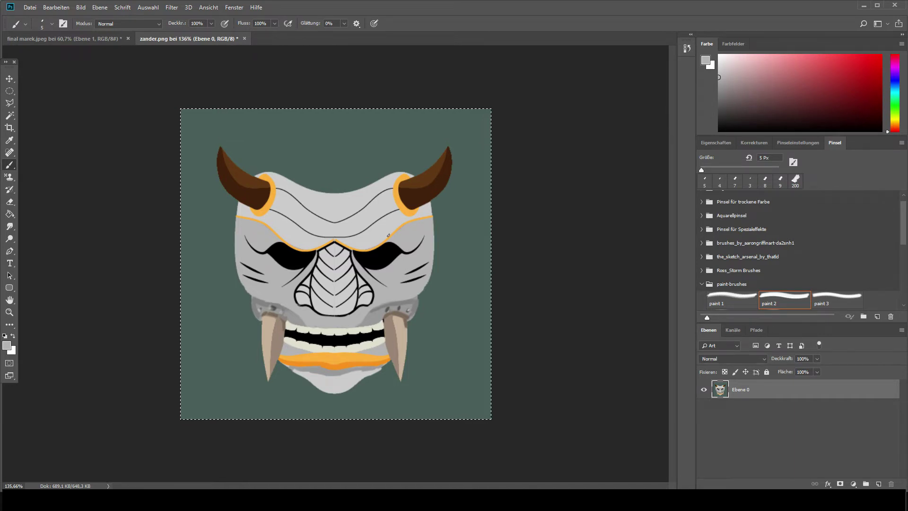
# Smooth over the bumps around both tusk roots with sampled greys, using a 4 px brush
pyautogui.keyDown('alt'); pyautogui.click(264, 310); pyautogui.keyUp('alt')
pyautogui.press('[')
pyautogui.keyDown('alt'); pyautogui.click(267, 308); pyautogui.keyUp('alt')
pyautogui.keyDown('alt'); pyautogui.click(268, 309); pyautogui.keyUp('alt')
pyautogui.keyDown('alt'); pyautogui.click(269, 309); pyautogui.keyUp('alt')
pyautogui.keyDown('alt'); pyautogui.click(281, 311); pyautogui.keyUp('alt')
pyautogui.keyDown('alt'); pyautogui.click(282, 307); pyautogui.keyUp('alt')
pyautogui.keyDown('alt'); pyautogui.click(391, 330); pyautogui.keyUp('alt')
pyautogui.keyDown('alt'); pyautogui.click(392, 308); pyautogui.keyUp('alt')
pyautogui.moveTo(409, 310); pyautogui.dragTo(387, 309)
pyautogui.keyDown('alt'); pyautogui.click(384, 308); pyautogui.keyUp('alt')
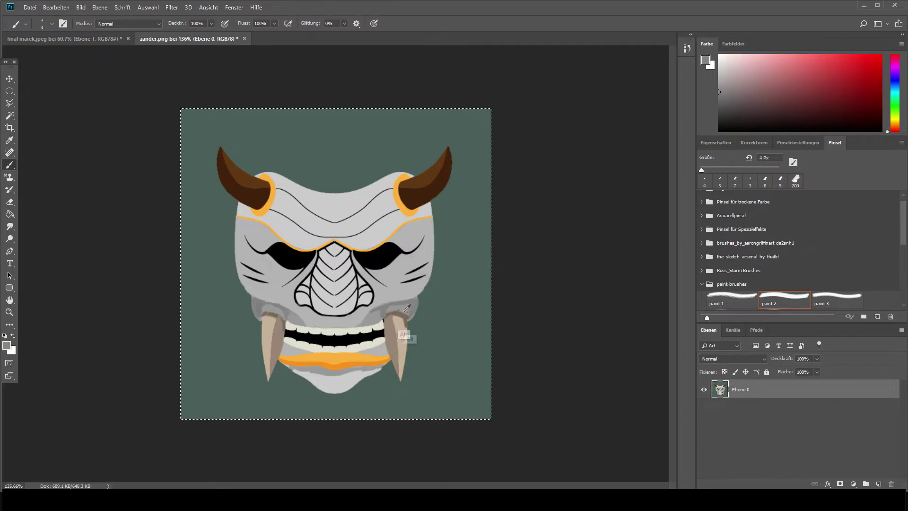
# Touch up the upper end of the right tusk with shades sampled from its root and its beige surface
pyautogui.keyDown('alt'); pyautogui.click(404, 312); pyautogui.keyUp('alt')
pyautogui.keyDown('alt'); pyautogui.click(405, 323); pyautogui.keyUp('alt')
pyautogui.keyDown('alt'); pyautogui.click(405, 323); pyautogui.keyUp('alt')
pyautogui.keyDown('alt'); pyautogui.click(404, 325); pyautogui.keyUp('alt')
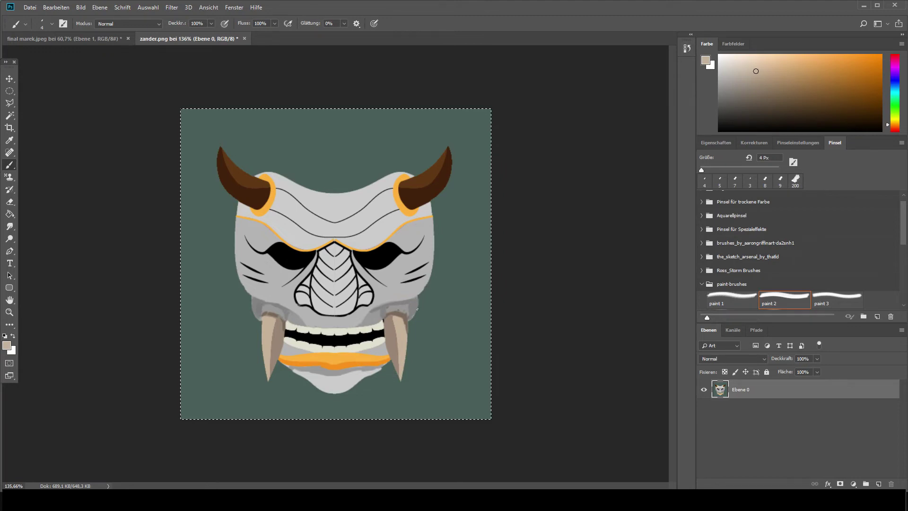
# Select the mask's upper row of teeth with the Magic Wand and shade it in a sampled tooth tone with an enlarged brush
pyautogui.press('w')
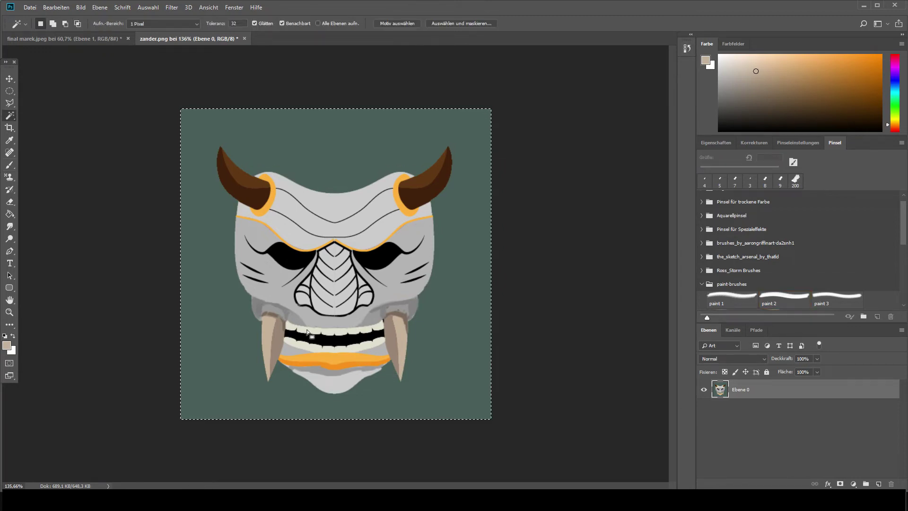
pyautogui.press('b')
pyautogui.keyDown('alt'); pyautogui.click(348, 351); pyautogui.keyUp('alt')
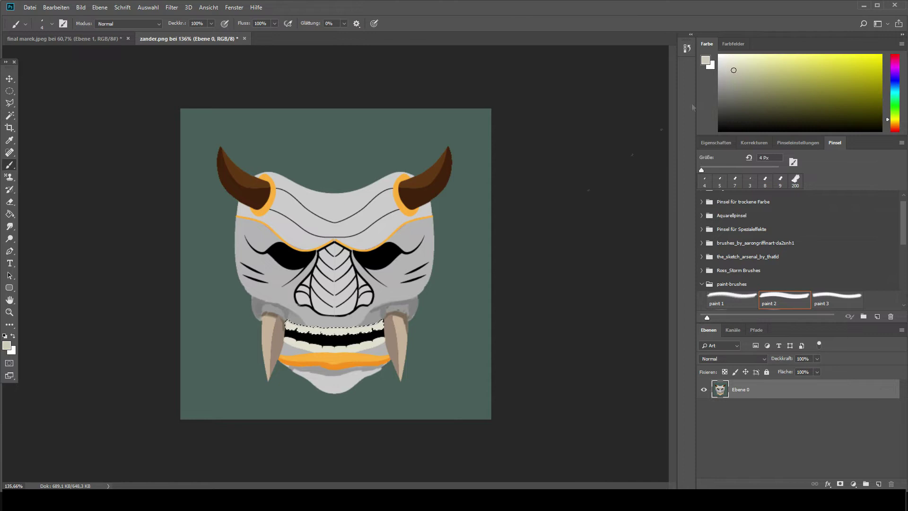
pyautogui.press(']')
pyautogui.press(']')
pyautogui.press(']')
pyautogui.press(']')
pyautogui.press(']')
pyautogui.press(']')
pyautogui.press(']')
pyautogui.press(']')
pyautogui.press(']')
pyautogui.press(']')
pyautogui.press(']')
pyautogui.moveTo(288, 305); pyautogui.dragTo(301, 356)
# Select the mask's lower row of teeth with the Magic Wand and shade it in the sampled tone with a 15 px brush
pyautogui.press('[')
pyautogui.press('[')
pyautogui.press('[')
pyautogui.press('[')
pyautogui.press('[')
pyautogui.hotkey('ctrl', 'a')
pyautogui.click(9, 115)
pyautogui.hotkey('ctrl', 'd')
pyautogui.click(319, 348)
pyautogui.press('b')
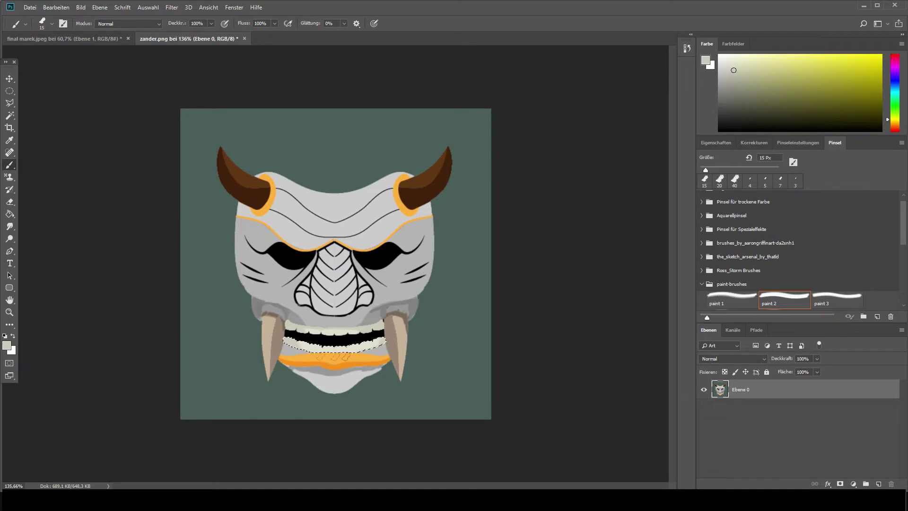
pyautogui.hotkey('ctrl', 'a')
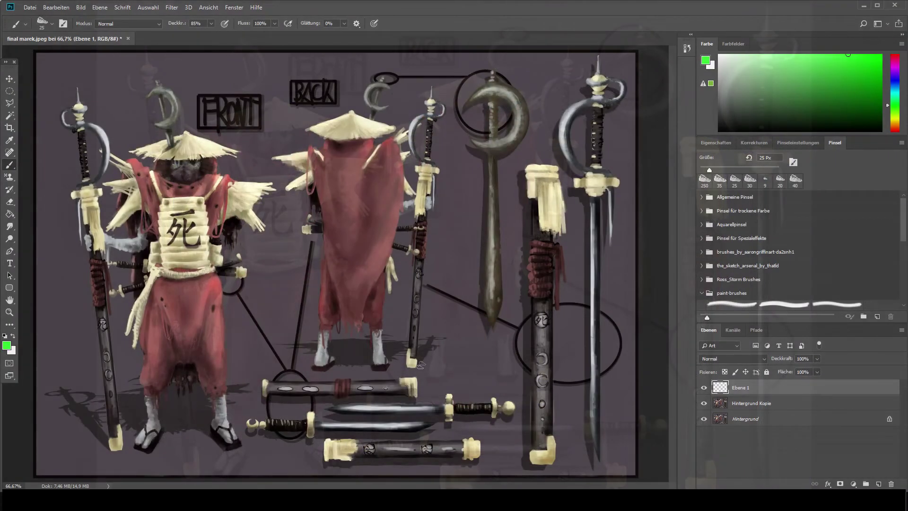
# In the samurai artwork, circle the short swords and the large weapons in green and add check marks, using a 25 px brush
pyautogui.moveTo(367, 342)
pyautogui.mouseDown()
pyautogui.moveTo(331, 477)
pyautogui.moveTo(376, 348)
pyautogui.mouseUp()
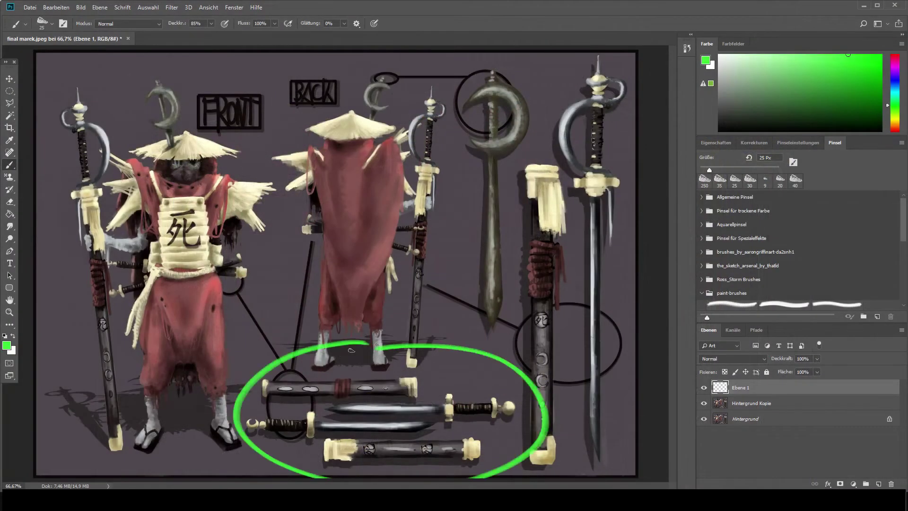
pyautogui.moveTo(431, 315); pyautogui.dragTo(487, 290)
pyautogui.moveTo(573, 57)
pyautogui.mouseDown()
pyautogui.moveTo(638, 297)
pyautogui.moveTo(572, 115)
pyautogui.mouseUp()
pyautogui.moveTo(517, 133); pyautogui.dragTo(564, 128)
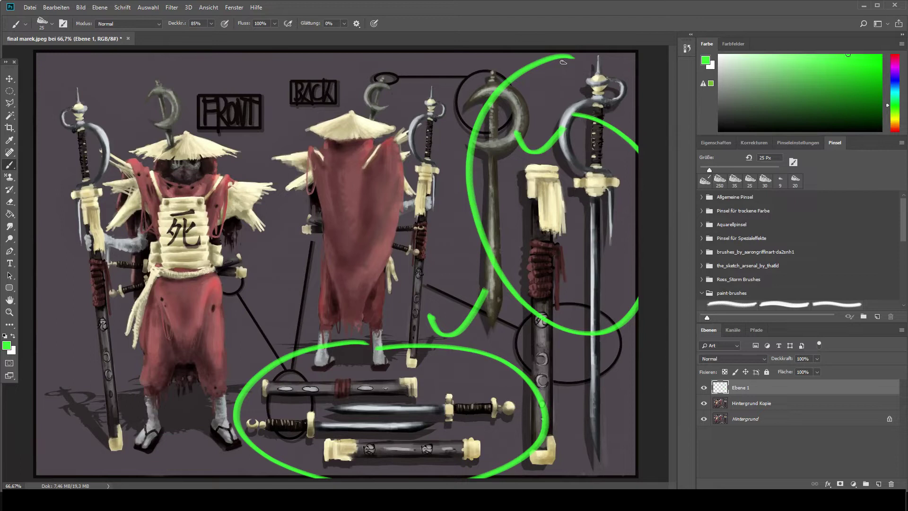
# Undo the green circles and check marks, and make Hintergrund Kopie the active layer
pyautogui.hotkey('ctrl', 'alt', 'z')
pyautogui.hotkey('ctrl', 'alt', 'z')
pyautogui.hotkey('ctrl', 'alt', 'z')
pyautogui.hotkey('ctrl', 'alt', 'z')
pyautogui.hotkey('ctrl', 'alt', 'z')
pyautogui.hotkey('ctrl', 'alt', 'z')
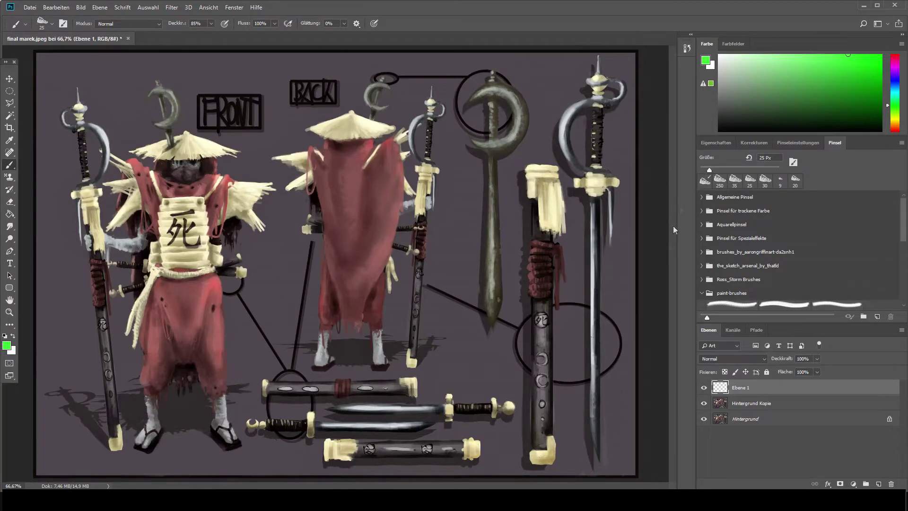
pyautogui.click(733, 408)
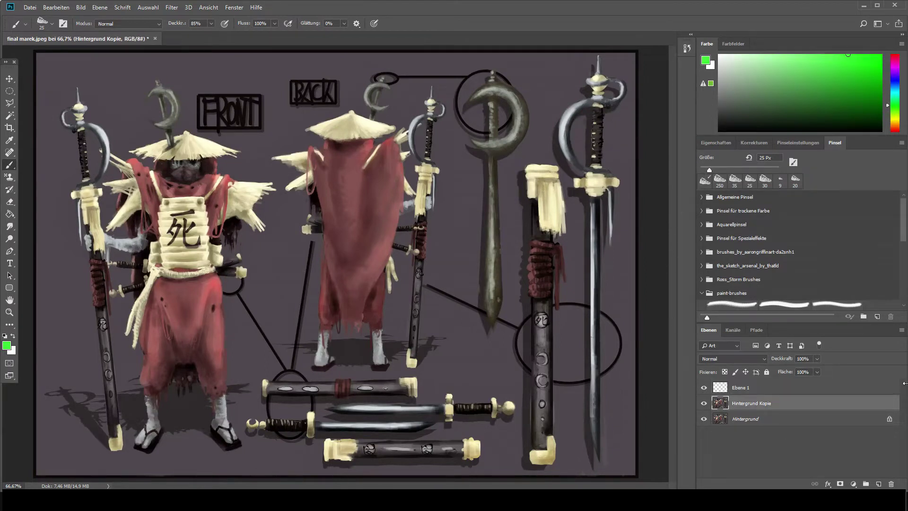
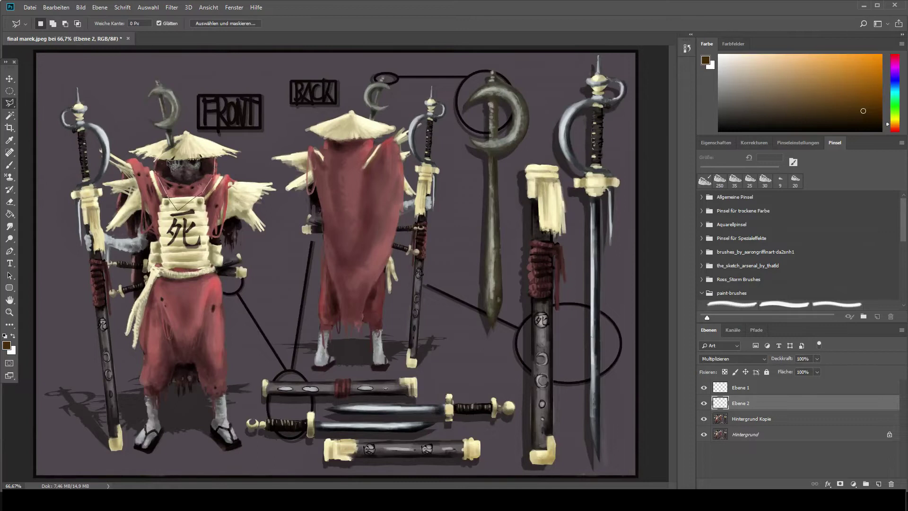
# Lower the brush opacity to 24% and darken the front figure's face, neck and collar beneath the hat with brown
pyautogui.press('b')
pyautogui.moveTo(211, 23); pyautogui.dragTo(184, 35)
pyautogui.moveTo(170, 171); pyautogui.dragTo(243, 207)
pyautogui.hotkey('ctrl', 'a')
# Lasso the areas beneath the front figure's two straw shoulder pieces and darken them with a 125 px brush at 24% opacity
pyautogui.press('l')
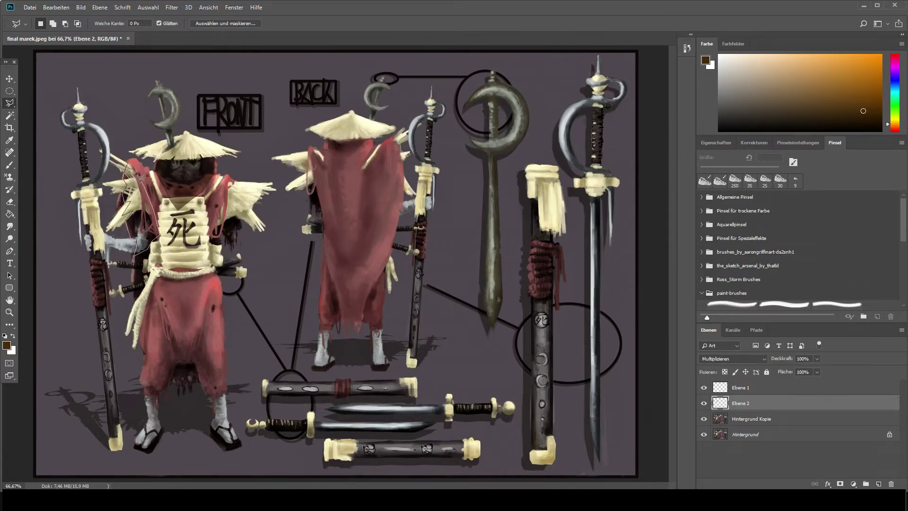
pyautogui.press('b')
pyautogui.hotkey('ctrl', 'shift', 'i')
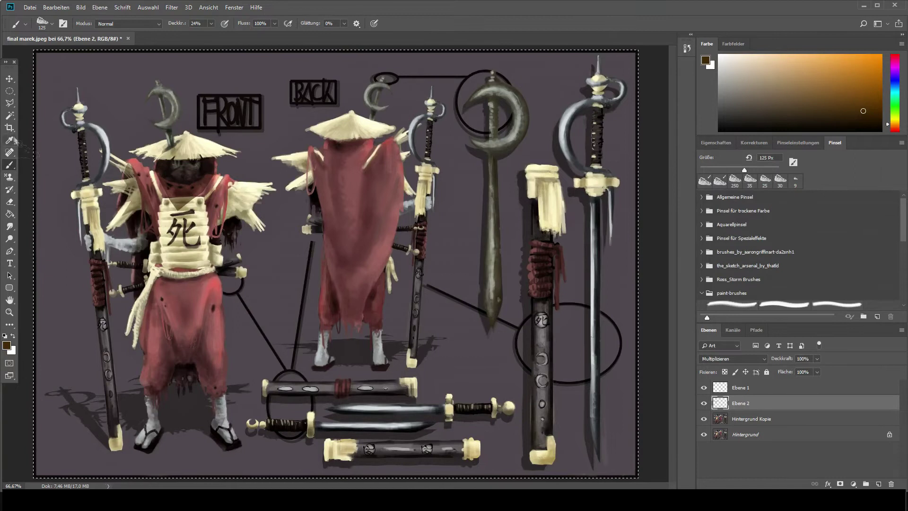
pyautogui.press('l')
pyautogui.hotkey('ctrl', 'd')
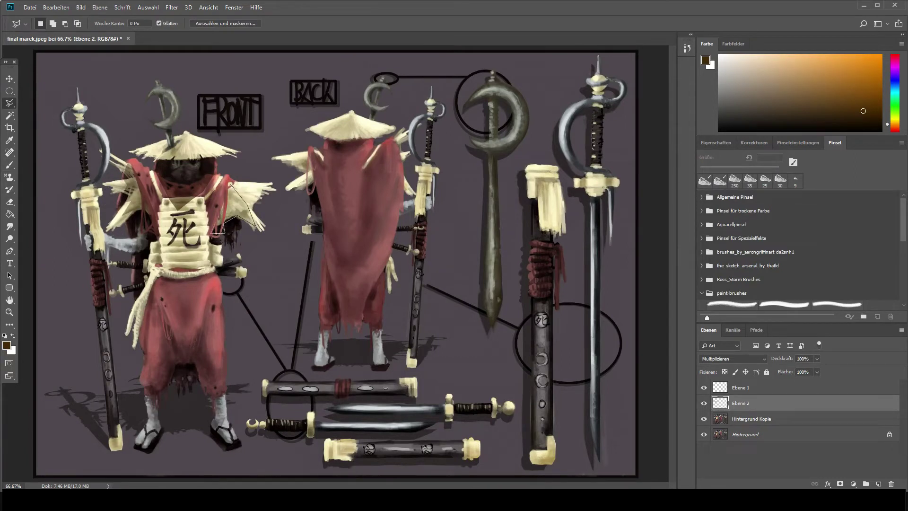
pyautogui.click(228, 182)
pyautogui.press('b')
pyautogui.hotkey('ctrl', 'shift', 'i')
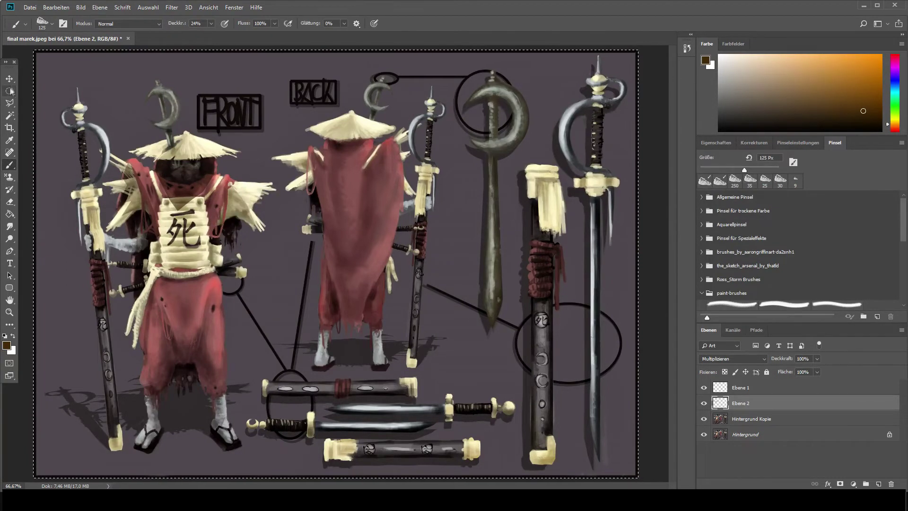
# Lasso a jagged area over the front figure's lower trousers, darken it with a 125 px brush, and add thin folds at 10 px
pyautogui.press('l')
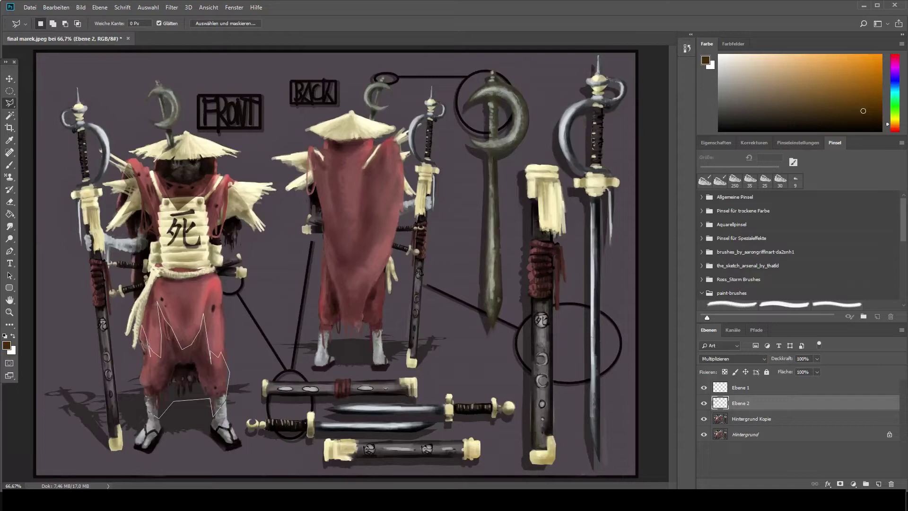
pyautogui.press('b')
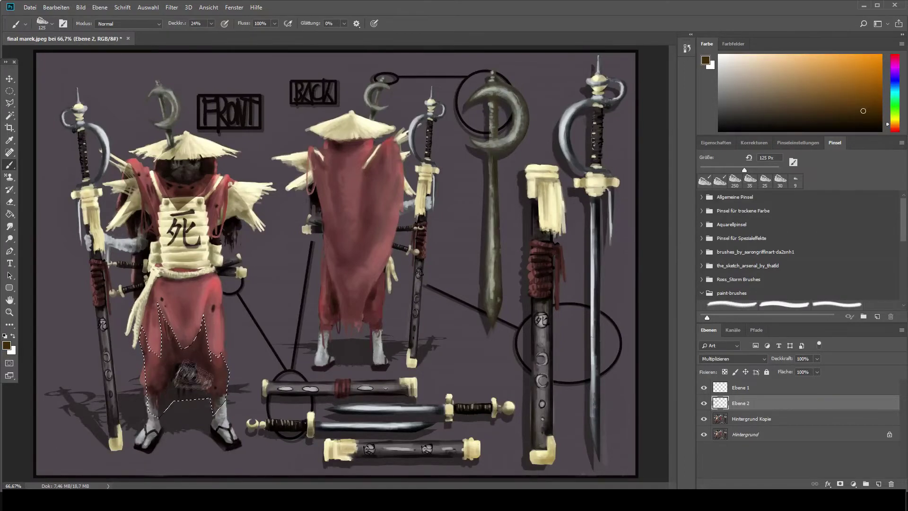
pyautogui.press('[')
pyautogui.press('[')
pyautogui.press('[')
pyautogui.press('[')
pyautogui.press('[')
pyautogui.press('[')
pyautogui.press('[')
pyautogui.press('[')
pyautogui.press('[')
pyautogui.press('[')
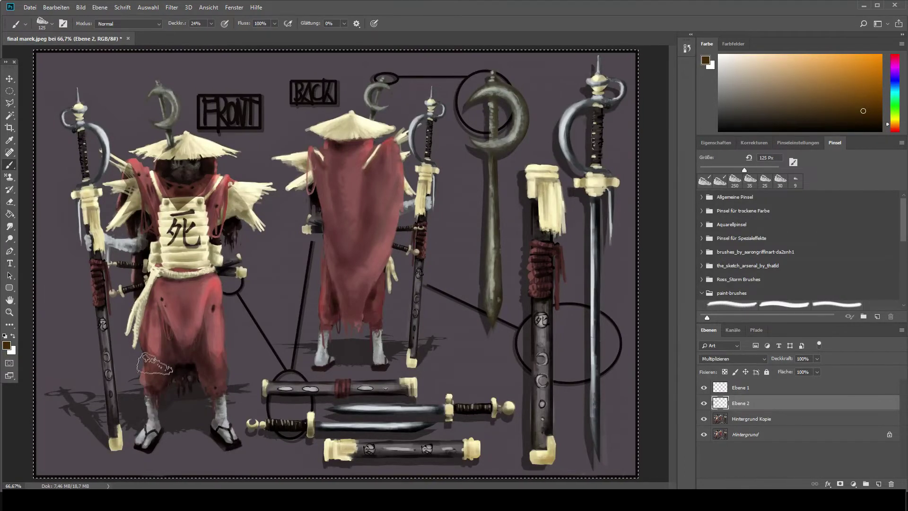
pyautogui.press('[')
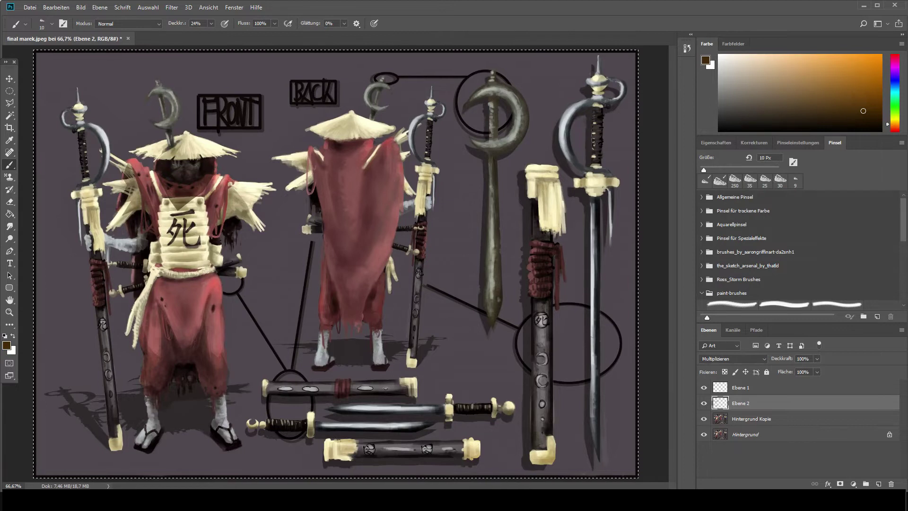
pyautogui.press('e')
pyautogui.press('b')
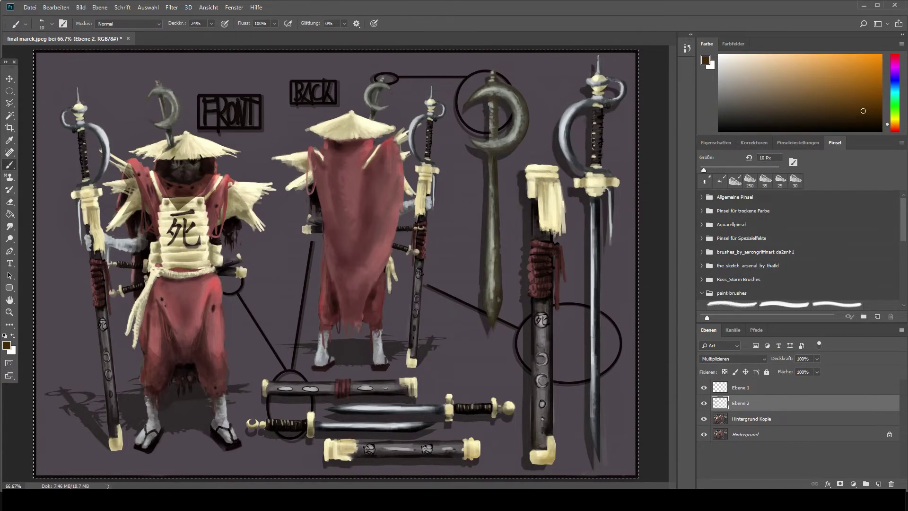
# Lasso the area around the front figure's belt knot and shade it with a 35 px brush at 24% opacity
pyautogui.press('l')
pyautogui.hotkey('ctrl', 'd')
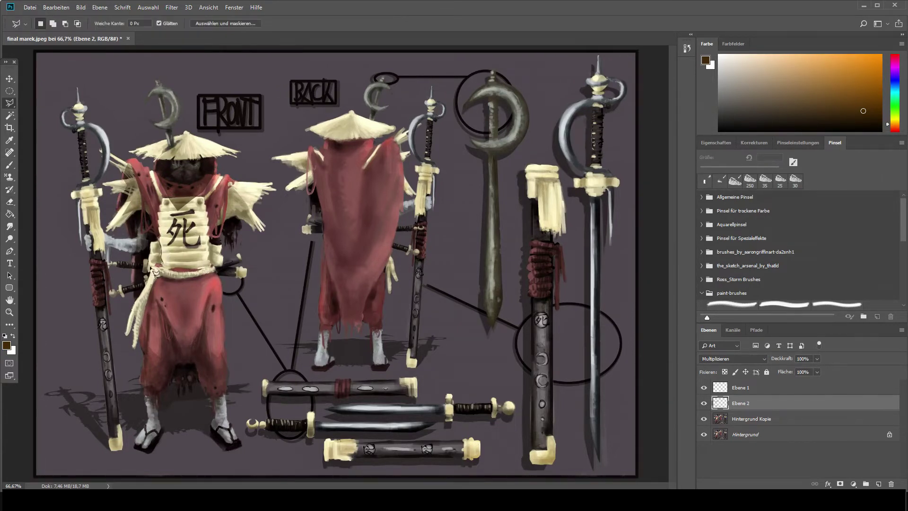
pyautogui.press('e')
pyautogui.hotkey('ctrl', 'a')
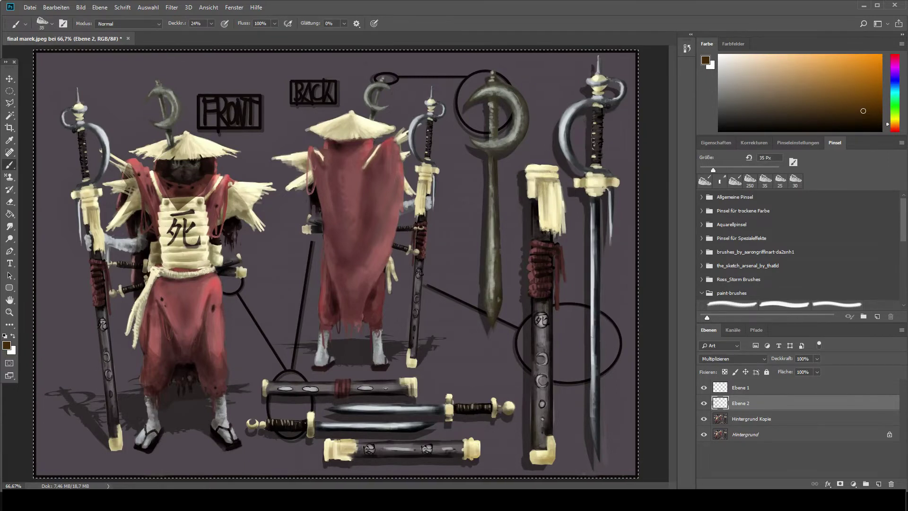
# Lasso the front figure's hat around the base of its crescent ornament and shade it at 24% opacity
pyautogui.press('l')
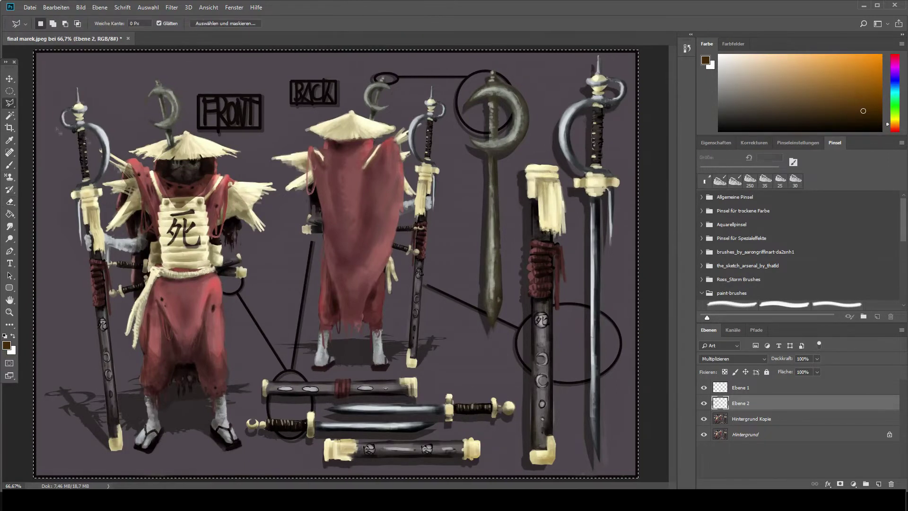
pyautogui.press('Escape')
pyautogui.press('b')
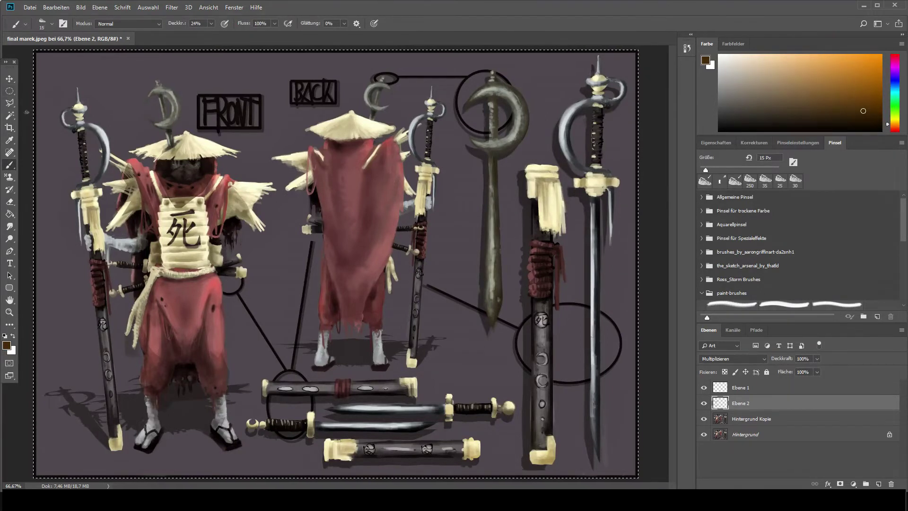
pyautogui.press('l')
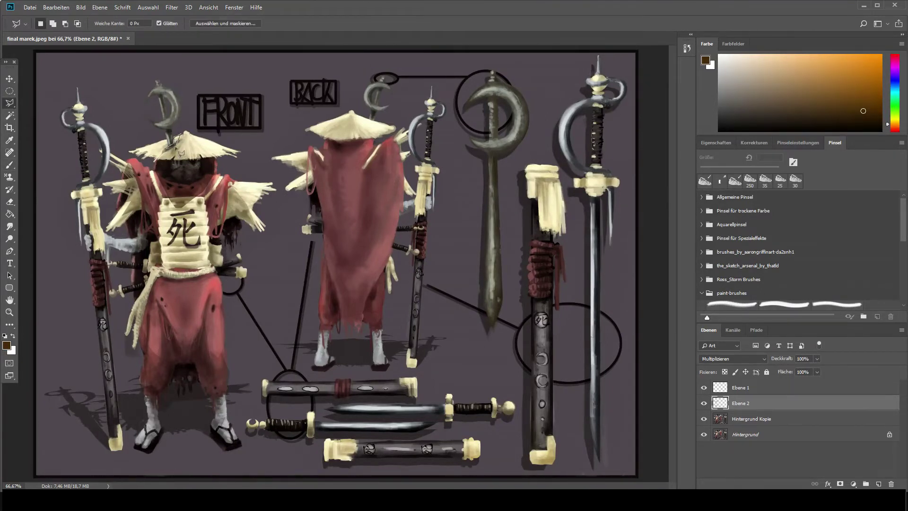
pyautogui.press('b')
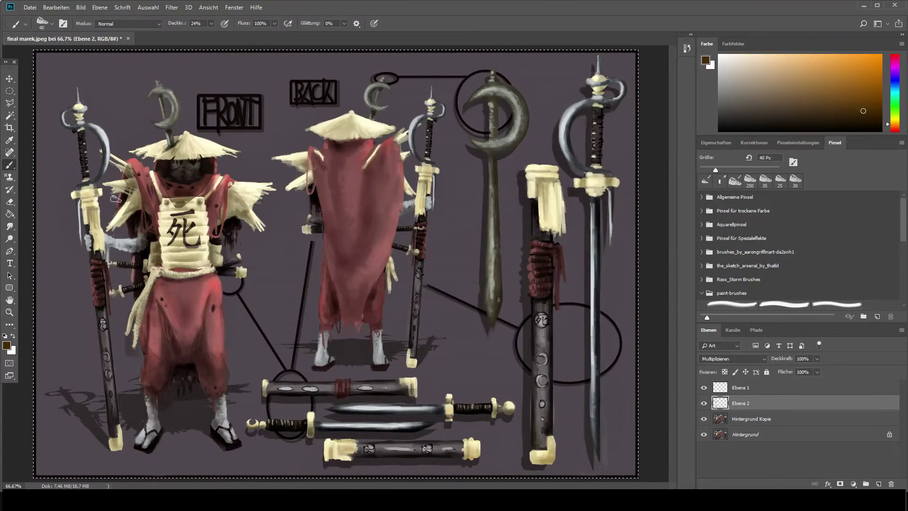
# Darken the gaps between the front figure's chest armour plates with a 10 px brush at 68% opacity
pyautogui.moveTo(225, 167); pyautogui.dragTo(230, 166)
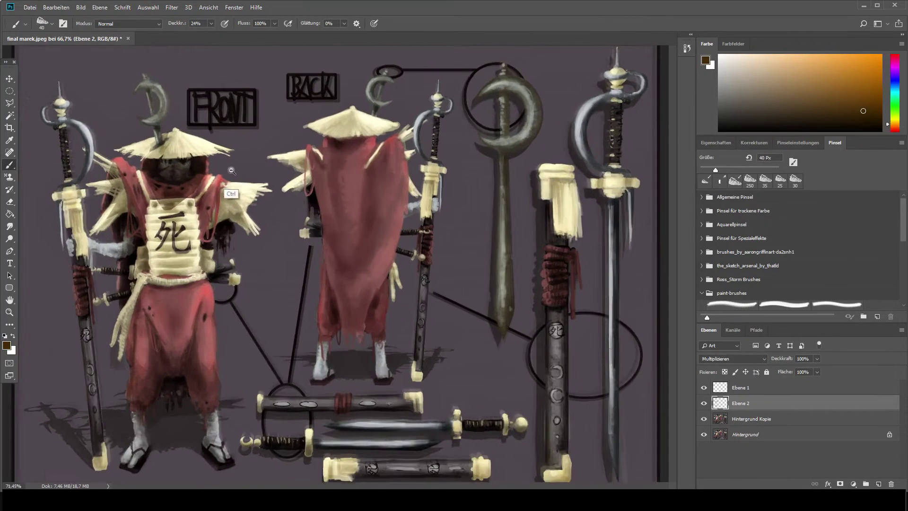
pyautogui.scroll(2, 231, 166)
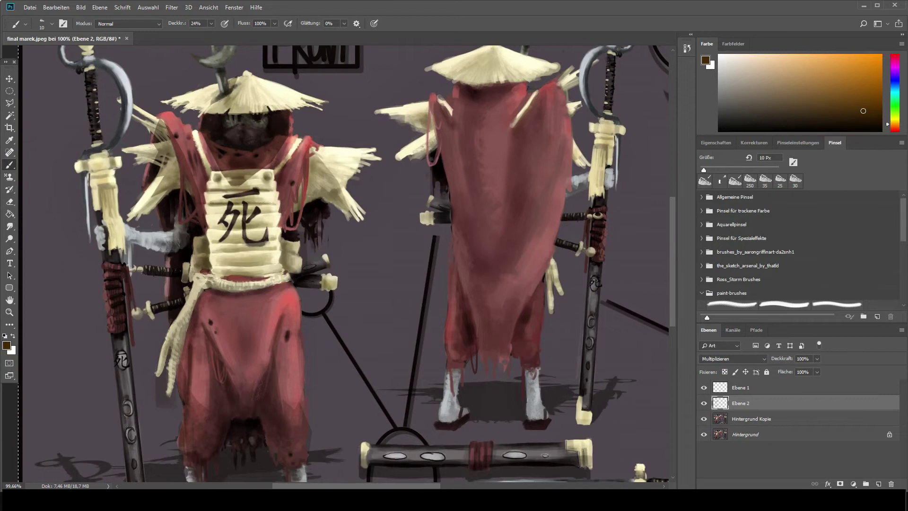
pyautogui.moveTo(208, 213); pyautogui.dragTo(277, 217)
pyautogui.moveTo(262, 230); pyautogui.dragTo(206, 229)
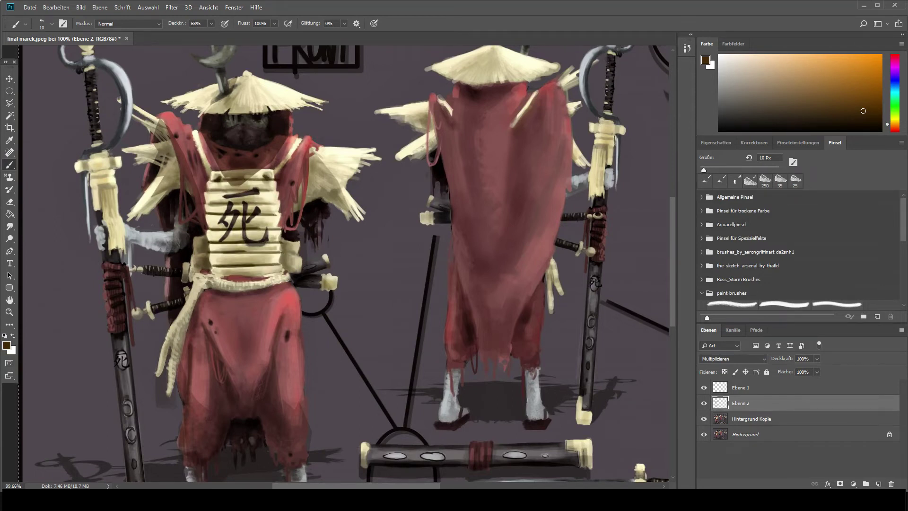
# Touch up the front figure's shoulders and straw pieces with sampled red and beige tones, using a 20 px brush
pyautogui.hotkey('ctrl', '0')
pyautogui.keyDown('alt'); pyautogui.click(162, 196); pyautogui.keyUp('alt')
pyautogui.press(']')
pyautogui.moveTo(154, 173); pyautogui.dragTo(163, 196)
pyautogui.keyDown('alt'); pyautogui.click(198, 149); pyautogui.keyUp('alt')
pyautogui.keyDown('alt'); pyautogui.click(201, 143); pyautogui.keyUp('alt')
pyautogui.moveTo(191, 151); pyautogui.dragTo(182, 146)
pyautogui.moveTo(236, 198); pyautogui.dragTo(253, 191)
pyautogui.press(']')
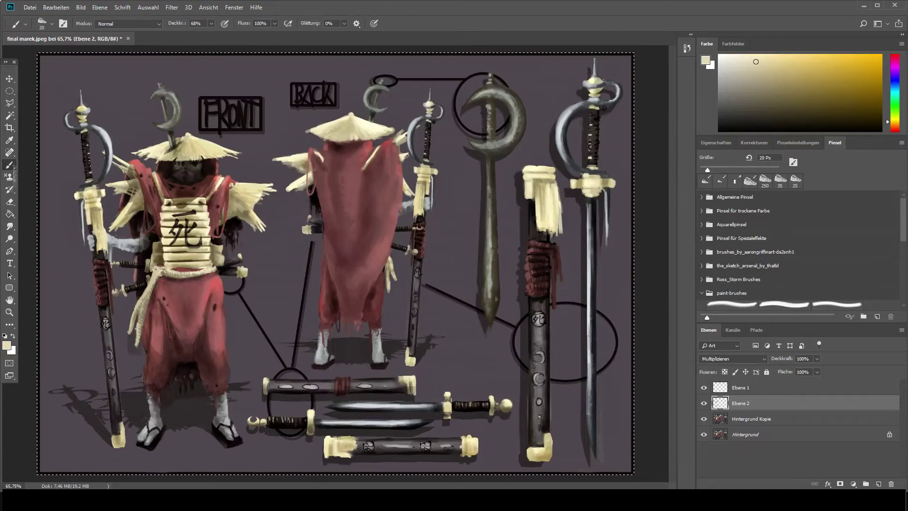
# Lasso the right edge of the front figure's trousers and shade it with sampled dark red at 40 px and 19% opacity
pyautogui.press('l')
pyautogui.hotkey('ctrl', 'shift', 'i')
pyautogui.press('b')
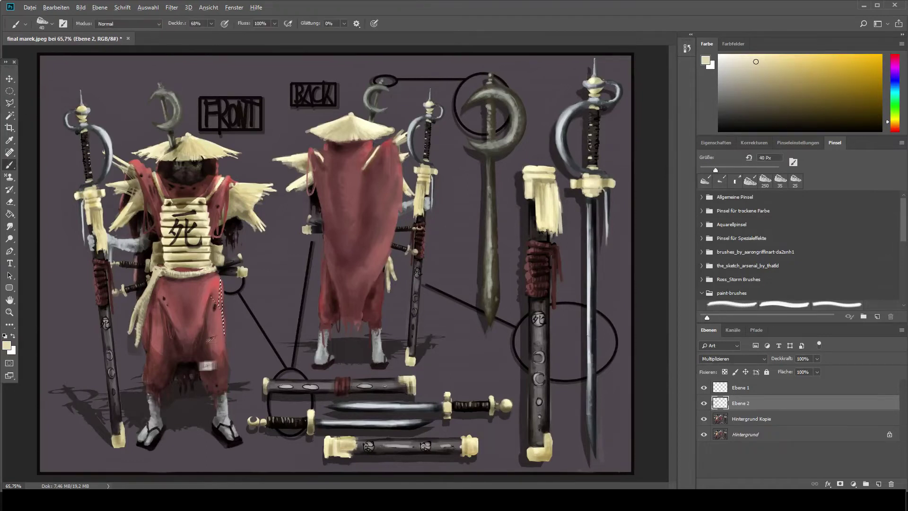
pyautogui.keyDown('alt'); pyautogui.click(220, 297); pyautogui.keyUp('alt')
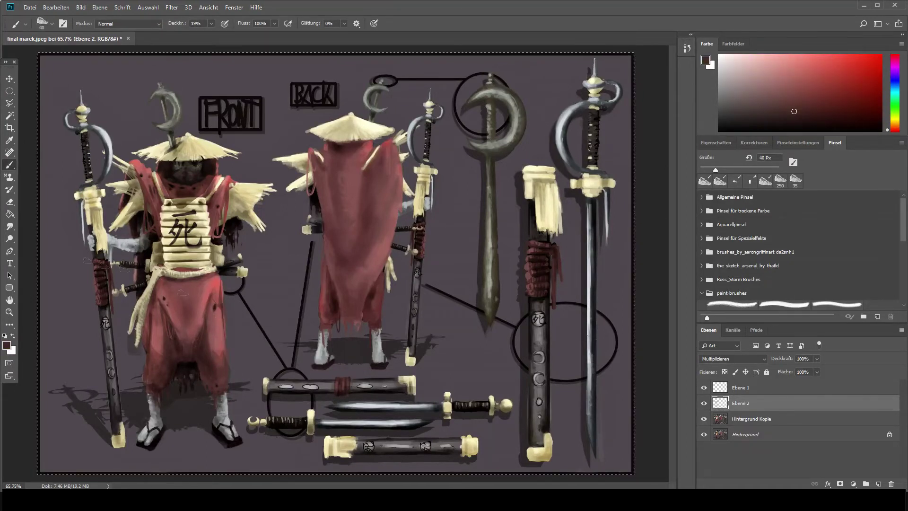
pyautogui.hotkey('ctrl', 'a')
# Lasso the left edge of the front figure's trousers and shade it with the dark red at 40 px and 19% opacity
pyautogui.press('l')
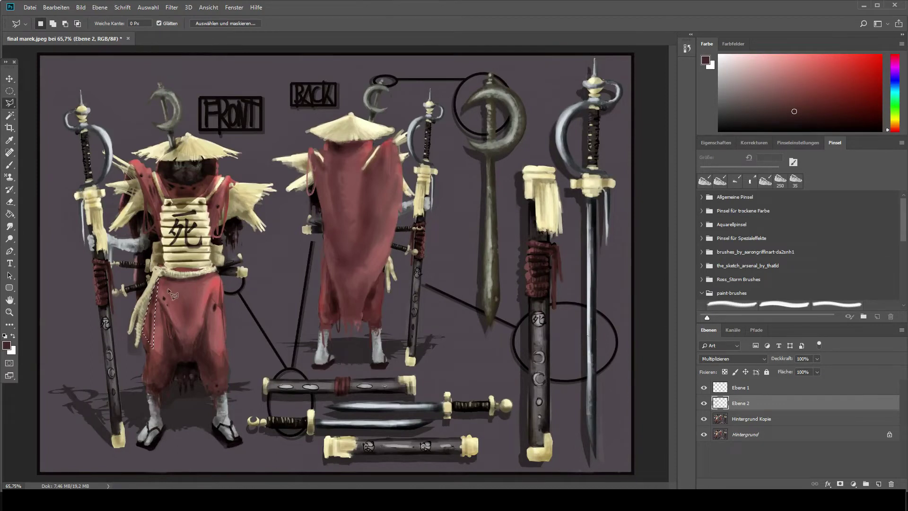
pyautogui.press('b')
pyautogui.scroll(-2, 230, 206)
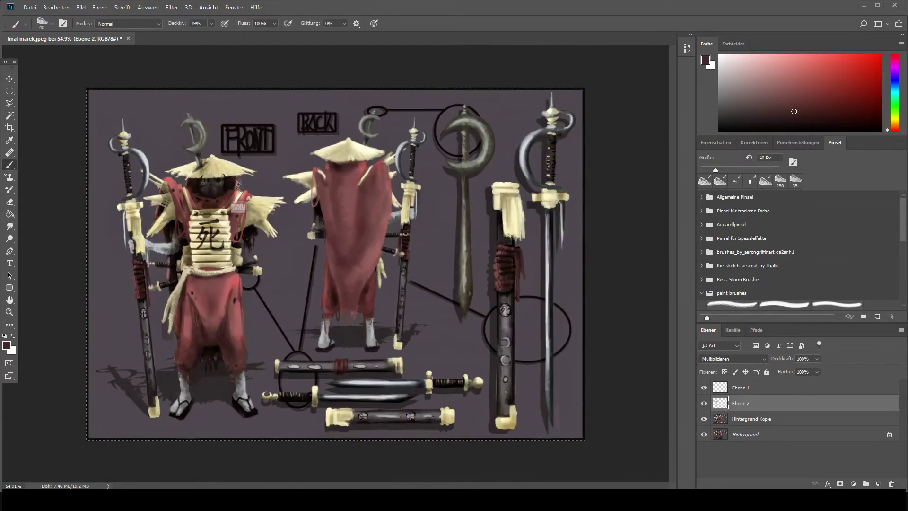
# Sample beige from the chest armour, add a new layer above Ebene 2, and set up the paint 2 brush at 9 px and 100% opacity
pyautogui.keyDown('alt'); pyautogui.click(230, 206); pyautogui.keyUp('alt')
pyautogui.scroll(4, 222, 359)
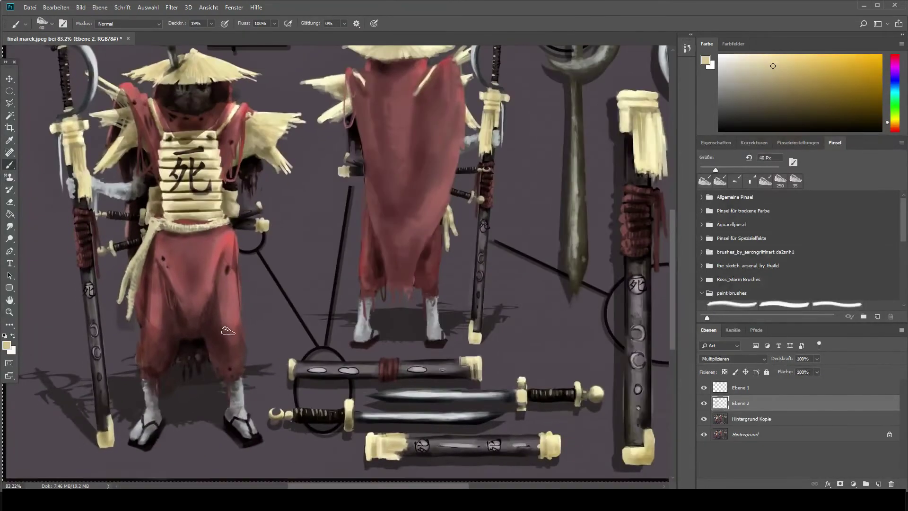
pyautogui.scroll(2, 228, 331)
pyautogui.hotkey('ctrl', 'shift', 'n')
pyautogui.press('Return')
pyautogui.press('[')
pyautogui.press('[')
pyautogui.press('[')
pyautogui.press('[')
pyautogui.scroll(5, 116, 194)
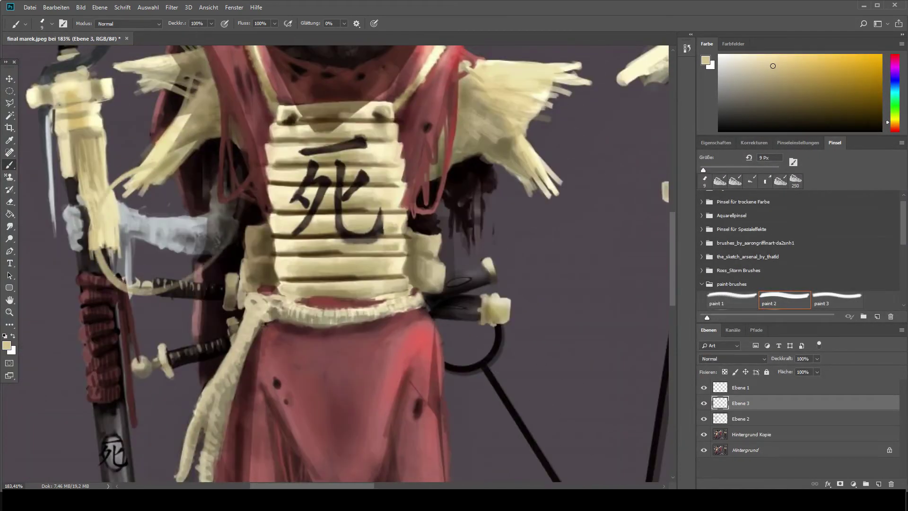
# Touch up the lower edge of the front figure's grey forearm with sampled tones, using a 4 px brush
pyautogui.keyDown('alt'); pyautogui.click(193, 250); pyautogui.keyUp('alt')
pyautogui.press('[')
pyautogui.press('[')
pyautogui.press('[')
pyautogui.press('[')
pyautogui.press('[')
pyautogui.keyDown('alt'); pyautogui.click(187, 221); pyautogui.keyUp('alt')
# Paint over the middle of the front figure's forearm in the sampled grey with a 10 px brush
pyautogui.press(']')
pyautogui.press(']')
pyautogui.press(']')
pyautogui.press(']')
pyautogui.press(']')
pyautogui.press(']')
pyautogui.scroll(-3, 168, 249)
pyautogui.moveTo(168, 247); pyautogui.dragTo(188, 245)
# Refine the front figure's grey forearm and hand on Ebene 3 with sampled grey tones, using 5 px and 4 px brushes
pyautogui.keyDown('alt'); pyautogui.click(149, 271); pyautogui.keyUp('alt')
pyautogui.keyDown('alt'); pyautogui.click(145, 231); pyautogui.keyUp('alt')
pyautogui.press('[')
pyautogui.press('[')
pyautogui.press('[')
pyautogui.press('[')
pyautogui.keyDown('alt'); pyautogui.click(154, 231); pyautogui.keyUp('alt')
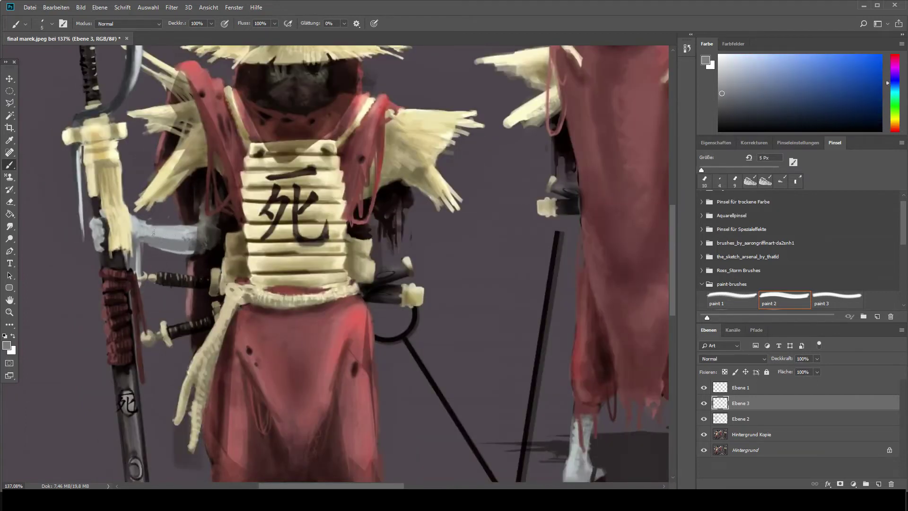
pyautogui.scroll(-2, 172, 251)
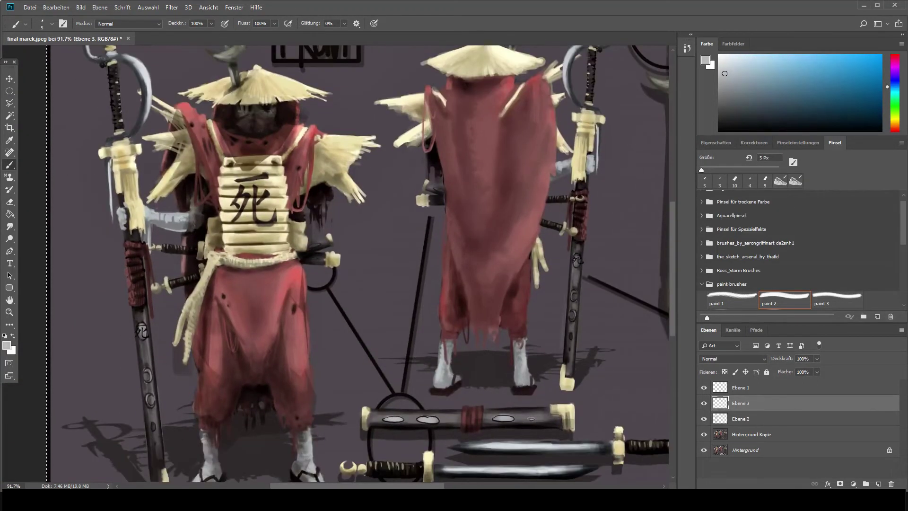
pyautogui.keyDown('alt'); pyautogui.click(127, 212); pyautogui.keyUp('alt')
pyautogui.press('[')
pyautogui.scroll(-2, 269, 279)
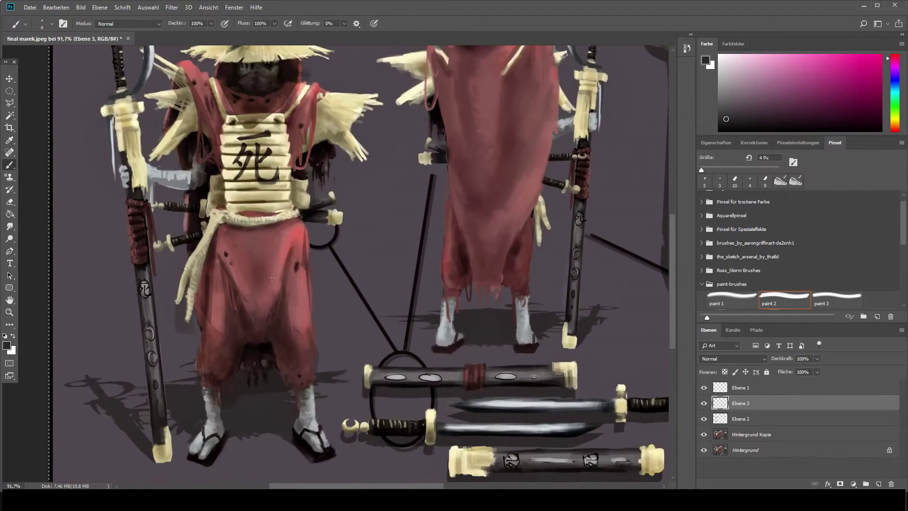
# Paint folds down the centre of the front figure's trousers with sampled dark reds, using 8 px and 15 px brushes
pyautogui.press('[')
pyautogui.press('[')
pyautogui.press('[')
pyautogui.press('[')
pyautogui.press('[')
pyautogui.press('[')
pyautogui.keyDown('alt'); pyautogui.click(265, 270); pyautogui.keyUp('alt')
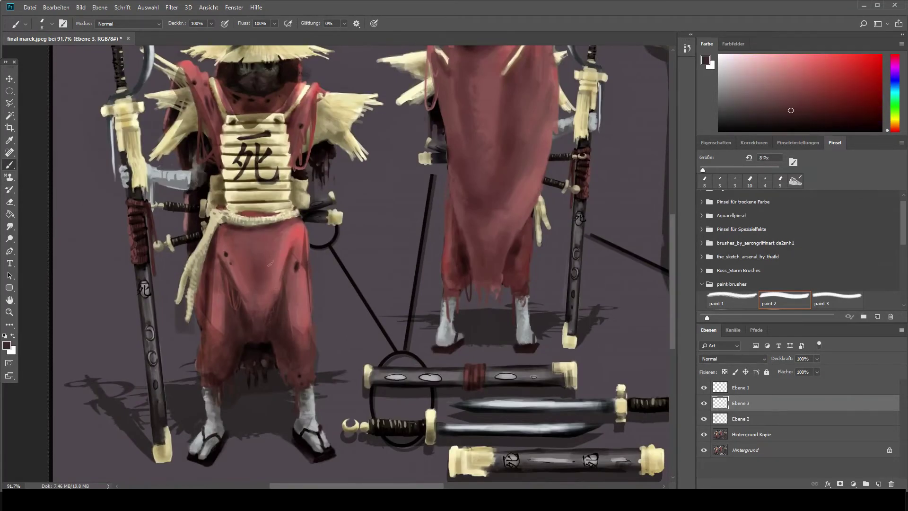
pyautogui.press(']')
pyautogui.keyDown('alt'); pyautogui.click(270, 260); pyautogui.keyUp('alt')
pyautogui.keyDown('alt'); pyautogui.click(287, 242); pyautogui.keyUp('alt')
pyautogui.keyDown('alt'); pyautogui.click(263, 290); pyautogui.keyUp('alt')
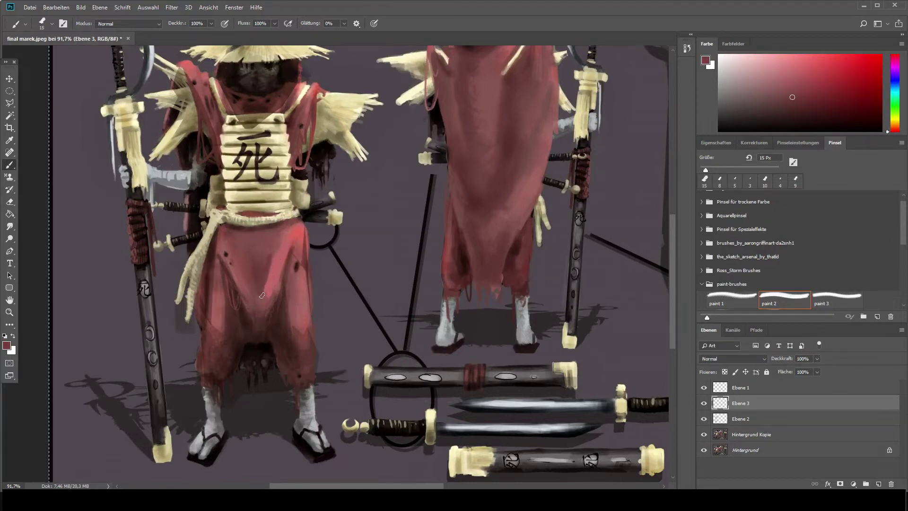
# Build up light and dark fold strokes across the front figure's trousers with sampled reds at 86% opacity
pyautogui.moveTo(212, 23); pyautogui.dragTo(205, 35)
pyautogui.keyDown('alt'); pyautogui.click(272, 290); pyautogui.keyUp('alt')
pyautogui.keyDown('alt'); pyautogui.click(277, 247); pyautogui.keyUp('alt')
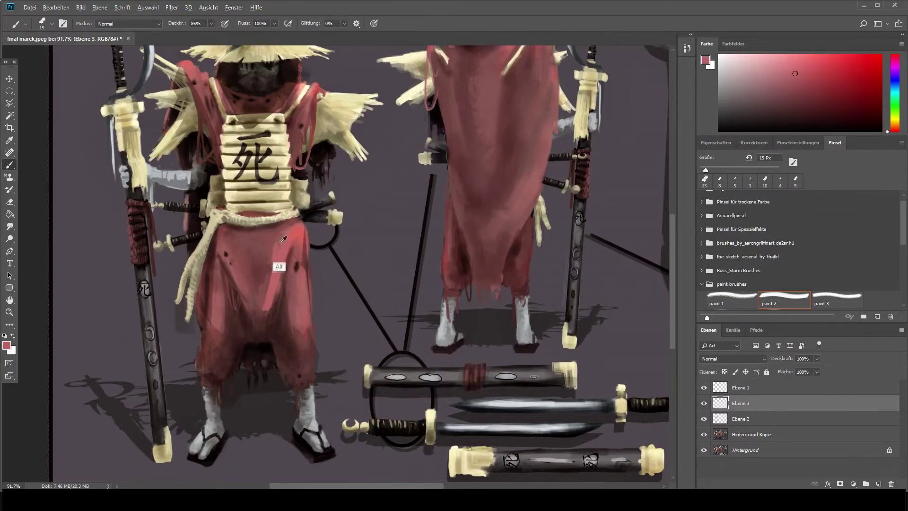
pyautogui.keyDown('alt'); pyautogui.click(249, 292); pyautogui.keyUp('alt')
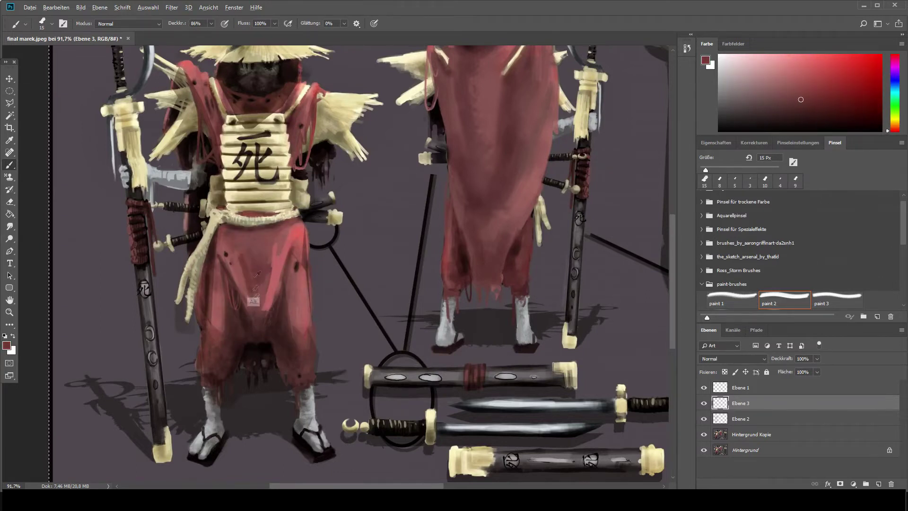
pyautogui.keyDown('alt'); pyautogui.click(221, 313); pyautogui.keyUp('alt')
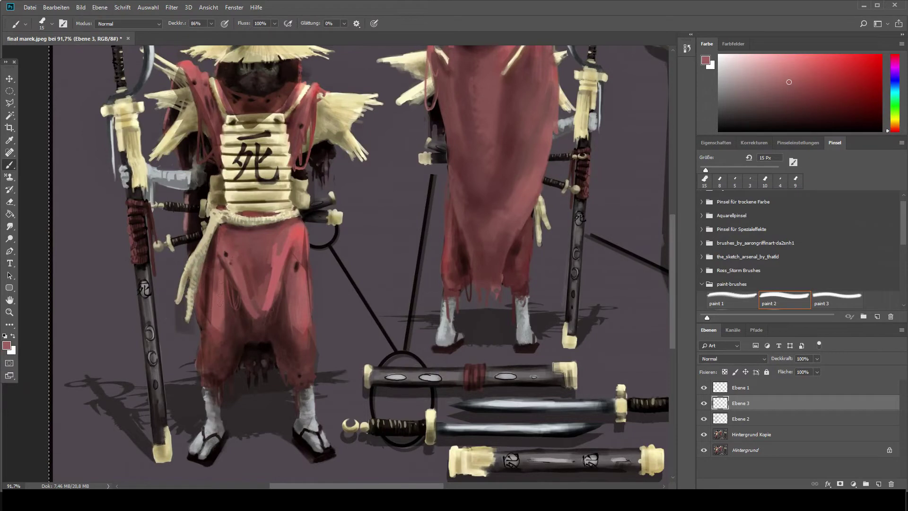
pyautogui.keyDown('alt'); pyautogui.click(246, 254); pyautogui.keyUp('alt')
pyautogui.keyDown('alt'); pyautogui.click(300, 324); pyautogui.keyUp('alt')
pyautogui.keyDown('alt'); pyautogui.click(300, 256); pyautogui.keyUp('alt')
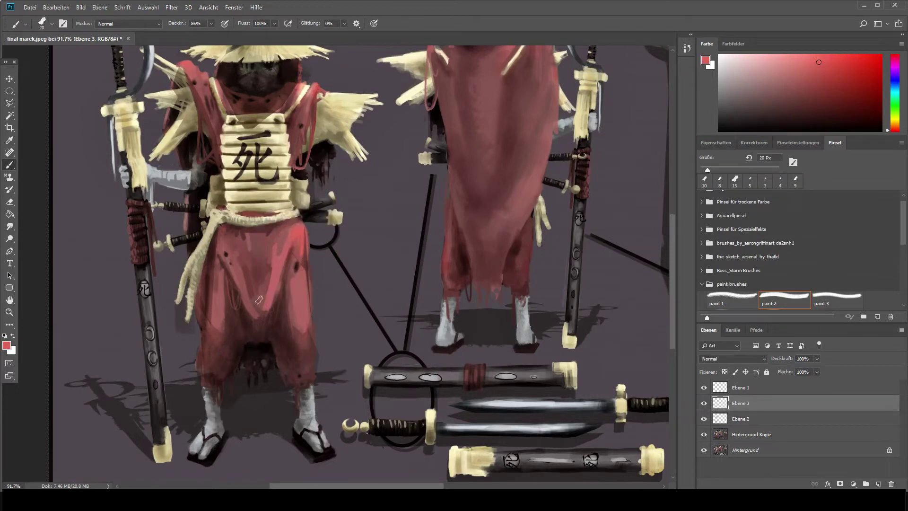
# Refine the red cloth between the chest armour and the right-hand straw shoulder pad with sampled reds and a 6 px brush
pyautogui.scroll(6, 296, 158)
pyautogui.keyDown('alt'); pyautogui.click(292, 150); pyautogui.keyUp('alt')
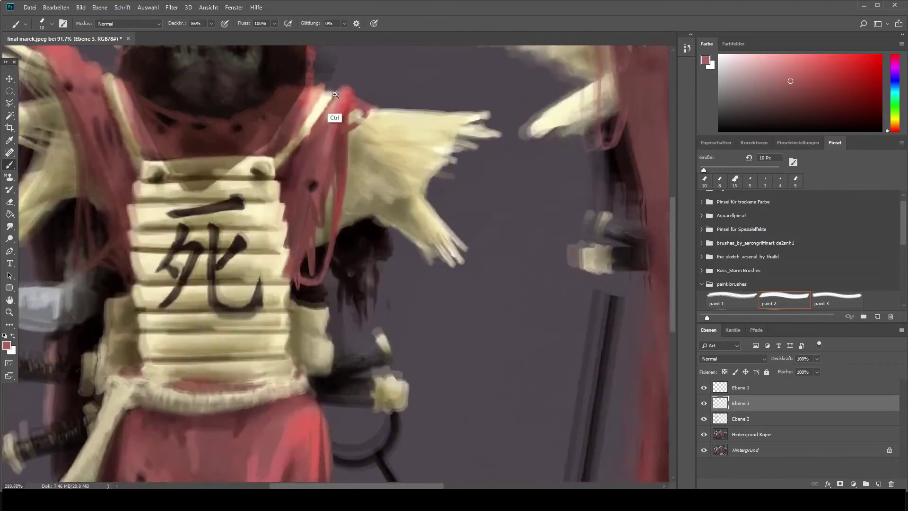
pyautogui.scroll(-5, 303, 198)
pyautogui.press('[')
pyautogui.press('[')
pyautogui.press('[')
pyautogui.press('[')
pyautogui.keyDown('alt'); pyautogui.click(291, 175); pyautogui.keyUp('alt')
pyautogui.moveTo(295, 172); pyautogui.dragTo(288, 179)
pyautogui.keyDown('alt'); pyautogui.click(293, 182); pyautogui.keyUp('alt')
pyautogui.keyDown('alt'); pyautogui.click(295, 183); pyautogui.keyUp('alt')
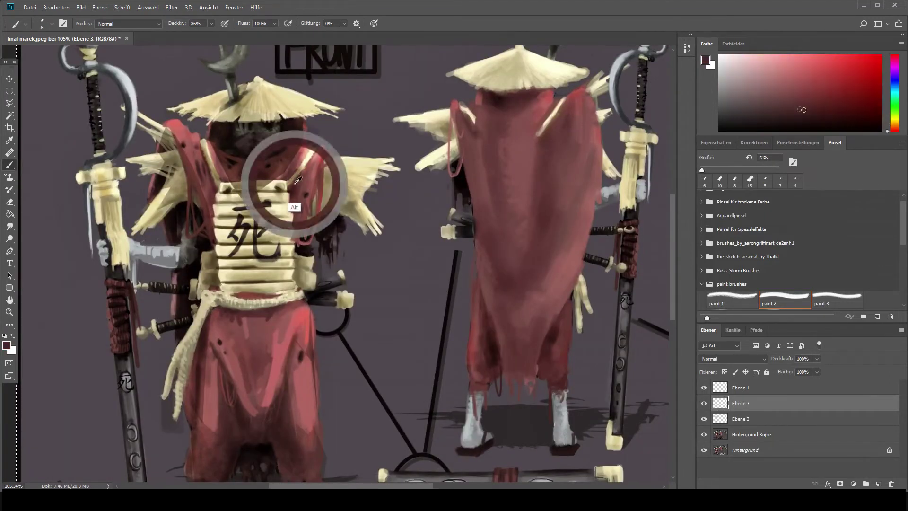
# Tone down the front figure's beige shoulder straps with sampled tan and dark red tones, using a 6 px brush
pyautogui.keyDown('alt'); pyautogui.click(207, 158); pyautogui.keyUp('alt')
pyautogui.press('[')
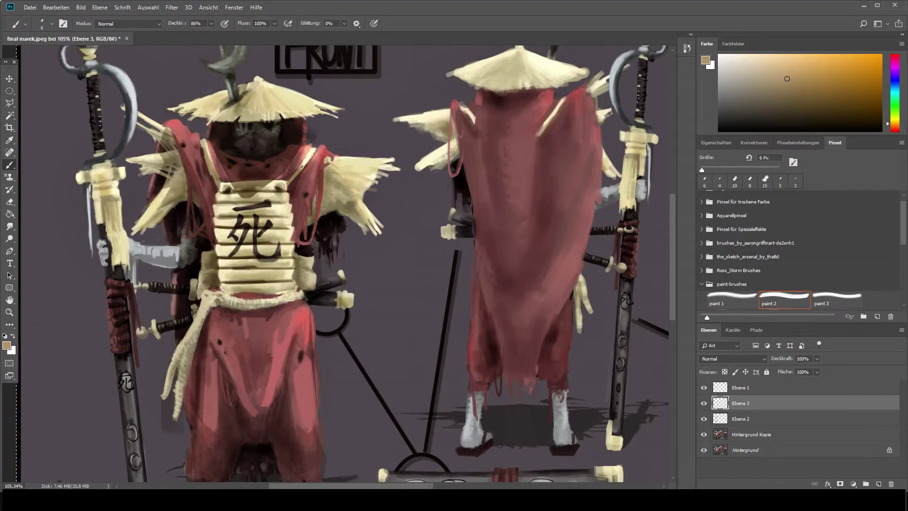
pyautogui.keyDown('alt'); pyautogui.click(296, 164); pyautogui.keyUp('alt')
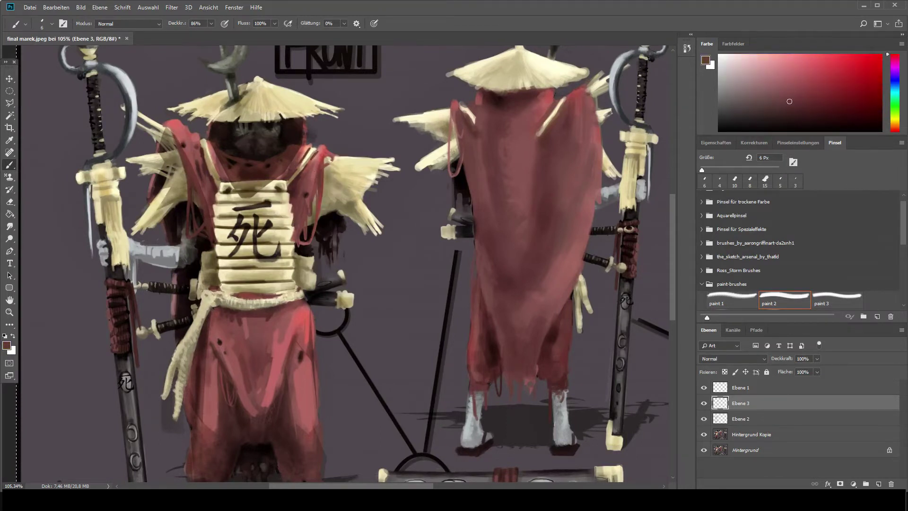
pyautogui.keyDown('alt'); pyautogui.click(309, 176); pyautogui.keyUp('alt')
pyautogui.keyDown('alt'); pyautogui.click(315, 154); pyautogui.keyUp('alt')
# Shade the shoulder straps and collar on the multiply layer Ebene 2 with sampled dark red at 20 px and 52% opacity
pyautogui.press(']')
pyautogui.press(']')
pyautogui.press(']')
pyautogui.press(']')
pyautogui.press(']')
pyautogui.press(']')
pyautogui.keyDown('alt'); pyautogui.click(301, 130); pyautogui.keyUp('alt')
pyautogui.click(211, 23)
pyautogui.moveTo(213, 35); pyautogui.dragTo(197, 35)
pyautogui.click(720, 424)
pyautogui.click(724, 407)
pyautogui.click(722, 418)
pyautogui.moveTo(311, 147); pyautogui.dragTo(304, 149)
pyautogui.moveTo(203, 157); pyautogui.dragTo(213, 152)
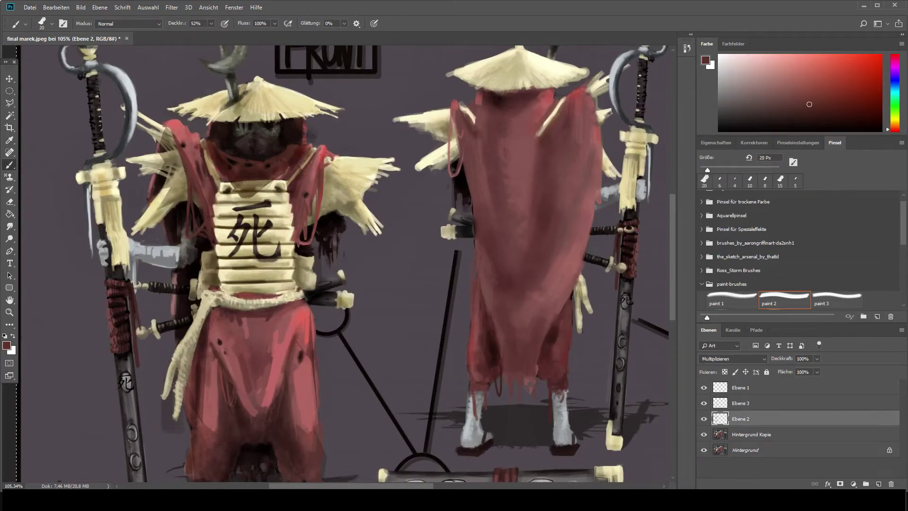
# Touch up the front figure's left-hand straw shoulder pad with a sampled brown and a 10 px brush
pyautogui.press('[')
pyautogui.keyDown('alt'); pyautogui.click(168, 184); pyautogui.keyUp('alt')
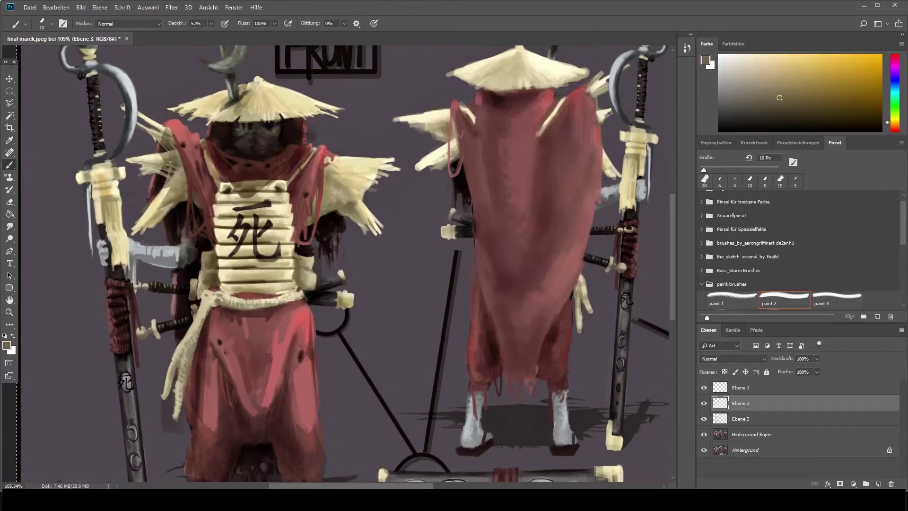
pyautogui.scroll(-3, 305, 277)
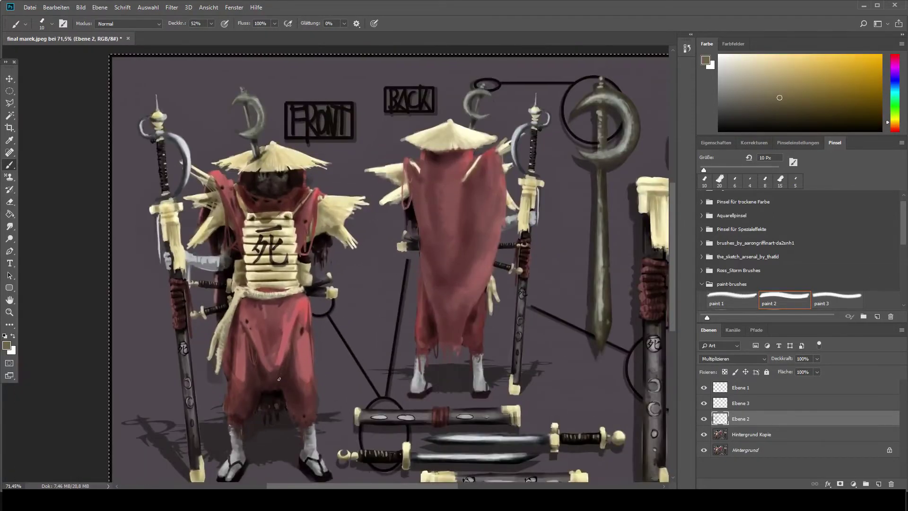
pyautogui.scroll(4, 249, 282)
# Define the elbow end of the grey forearm on Ebene 3 with a sampled dark tone at 10 px and 79% opacity
pyautogui.keyDown('alt'); pyautogui.click(202, 259); pyautogui.keyUp('alt')
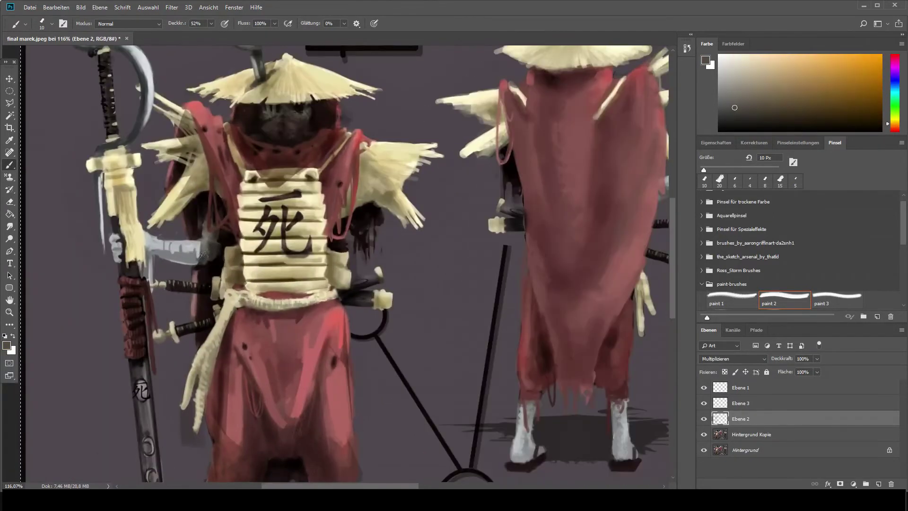
pyautogui.hotkey('alt', ']')
pyautogui.click(211, 24)
pyautogui.moveTo(211, 33); pyautogui.dragTo(225, 34)
# Reshape the lower spikes of the right-hand straw shoulder pad with sampled background and beige tones
pyautogui.moveTo(226, 316)
pyautogui.mouseDown()
pyautogui.moveTo(256, 207)
pyautogui.moveTo(207, 282)
pyautogui.mouseUp()
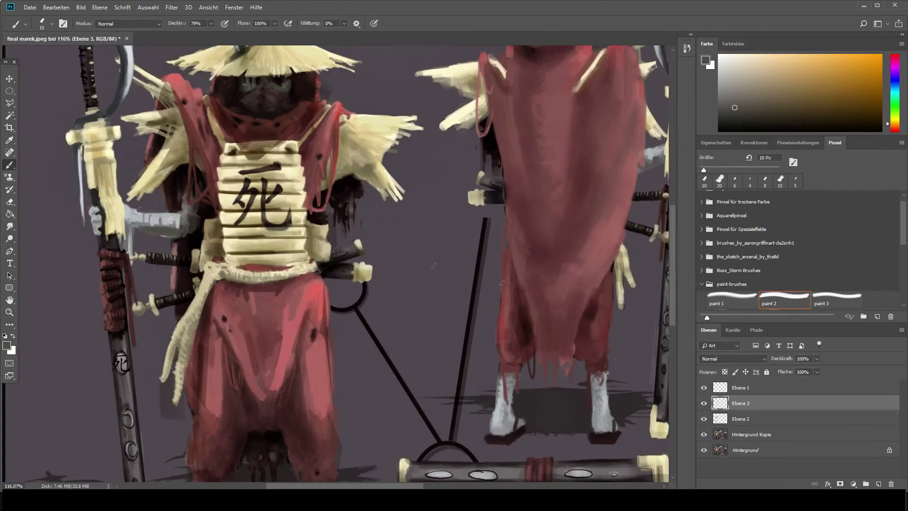
pyautogui.keyDown('alt'); pyautogui.click(405, 240); pyautogui.keyUp('alt')
pyautogui.press('[')
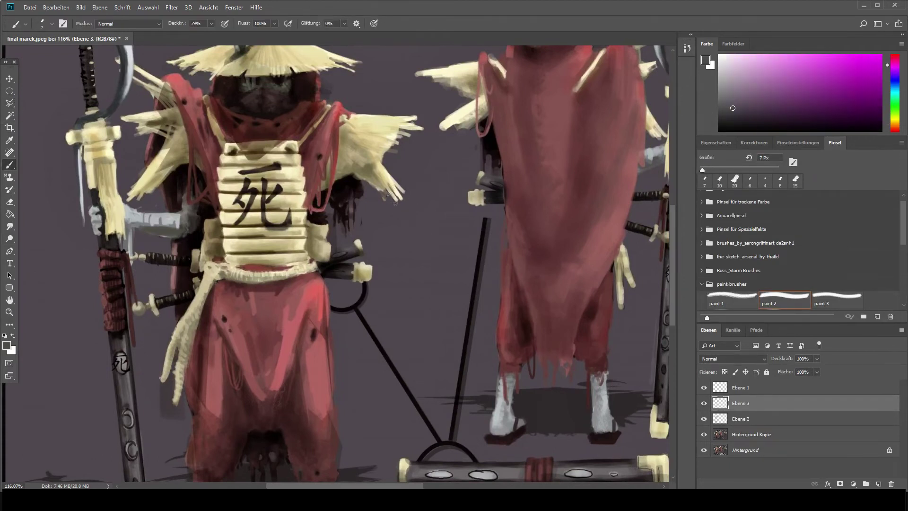
pyautogui.keyDown('alt'); pyautogui.click(387, 176); pyautogui.keyUp('alt')
pyautogui.press('[')
pyautogui.press('[')
pyautogui.press('[')
pyautogui.press('[')
# Paint finer straw strands into the right-hand shoulder pad with sampled tones and a 5 px brush
pyautogui.keyDown('alt'); pyautogui.click(366, 160); pyautogui.keyUp('alt')
pyautogui.press(']')
pyautogui.press(']')
pyautogui.keyDown('alt'); pyautogui.click(352, 133); pyautogui.keyUp('alt')
pyautogui.keyDown('alt'); pyautogui.click(387, 129); pyautogui.keyUp('alt')
pyautogui.keyDown('alt'); pyautogui.click(364, 161); pyautogui.keyUp('alt')
pyautogui.keyDown('alt'); pyautogui.click(325, 181); pyautogui.keyUp('alt')
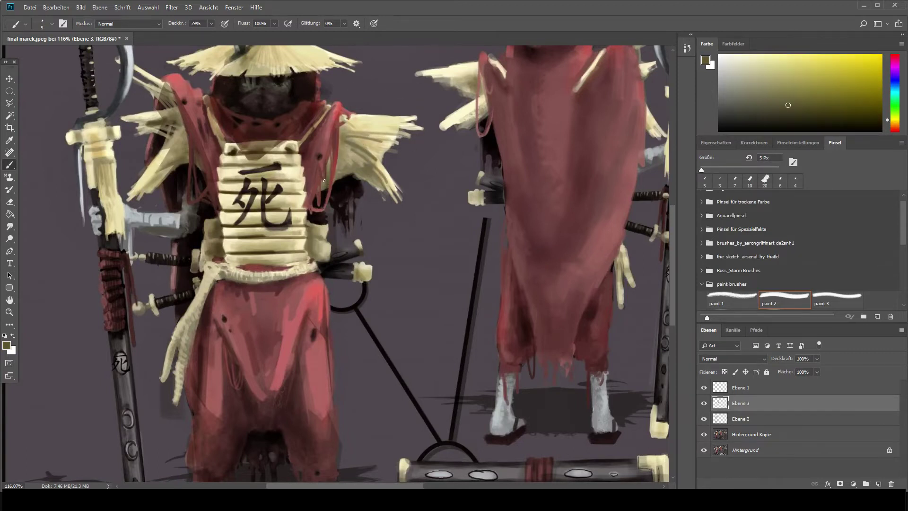
# Shade the underside of the right-hand straw shoulder pad and the cloth beside it with dark brown at 9 px
pyautogui.moveTo(893, 127); pyautogui.dragTo(894, 123)
pyautogui.click(853, 112)
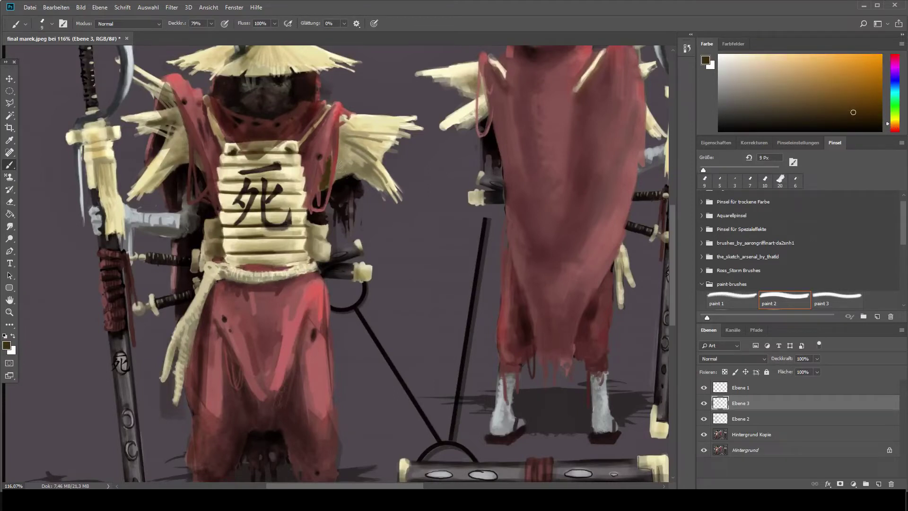
pyautogui.keyDown('alt'); pyautogui.click(361, 167); pyautogui.keyUp('alt')
pyautogui.keyDown('alt'); pyautogui.click(341, 166); pyautogui.keyUp('alt')
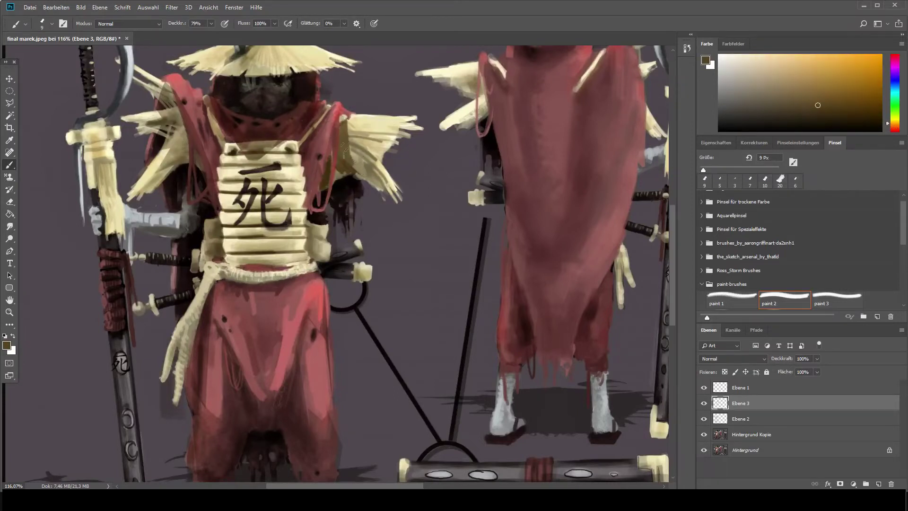
pyautogui.keyDown('alt'); pyautogui.click(357, 127); pyautogui.keyUp('alt')
pyautogui.keyDown('alt'); pyautogui.click(365, 173); pyautogui.keyUp('alt')
pyautogui.moveTo(374, 165)
pyautogui.mouseDown()
pyautogui.moveTo(384, 186)
pyautogui.moveTo(378, 177)
pyautogui.mouseUp()
pyautogui.moveTo(292, 144)
pyautogui.mouseDown()
pyautogui.moveTo(279, 208)
pyautogui.moveTo(255, 119)
pyautogui.mouseUp()
pyautogui.keyDown('alt'); pyautogui.click(282, 148); pyautogui.keyUp('alt')
pyautogui.press('[')
# Touch up the left edge of the front figure's trousers with sampled tones
pyautogui.moveTo(248, 331); pyautogui.dragTo(310, 279)
pyautogui.keyDown('alt'); pyautogui.click(148, 373); pyautogui.keyUp('alt')
pyautogui.moveTo(149, 350); pyautogui.dragTo(144, 357)
pyautogui.press('e')
pyautogui.press('b')
pyautogui.keyDown('alt'); pyautogui.click(221, 348); pyautogui.keyUp('alt')
pyautogui.moveTo(219, 323)
pyautogui.mouseDown()
pyautogui.moveTo(220, 349)
pyautogui.moveTo(188, 388)
pyautogui.mouseUp()
pyautogui.keyDown('alt'); pyautogui.click(201, 382); pyautogui.keyUp('alt')
pyautogui.moveTo(140, 370); pyautogui.dragTo(154, 382)
# Paint over the area between the long scabbard and the rope sash with sampled tones, varying the brush size
pyautogui.keyDown('alt'); pyautogui.click(152, 349); pyautogui.keyUp('alt')
pyautogui.keyDown('alt'); pyautogui.click(170, 363); pyautogui.keyUp('alt')
pyautogui.keyDown('alt'); pyautogui.click(181, 351); pyautogui.keyUp('alt')
pyautogui.press(']')
pyautogui.press(']')
pyautogui.press(']')
pyautogui.press(']')
pyautogui.moveTo(188, 280); pyautogui.dragTo(178, 300)
pyautogui.press('[')
pyautogui.moveTo(163, 332); pyautogui.dragTo(146, 365)
pyautogui.keyDown('alt'); pyautogui.click(157, 349); pyautogui.keyUp('alt')
pyautogui.click(154, 355)
pyautogui.keyDown('alt'); pyautogui.click(147, 361); pyautogui.keyUp('alt')
pyautogui.press('[')
pyautogui.press('[')
pyautogui.keyDown('alt'); pyautogui.click(193, 316); pyautogui.keyUp('alt')
pyautogui.keyDown('alt'); pyautogui.click(207, 337); pyautogui.keyUp('alt')
# Touch up the ground, lower leg and sandal at the front figure's right-hand foot with sampled dark tones
pyautogui.scroll(-2, 205, 350)
pyautogui.press('e')
pyautogui.press('b')
pyautogui.keyDown('alt'); pyautogui.click(264, 378); pyautogui.keyUp('alt')
pyautogui.scroll(-2, 271, 378)
pyautogui.keyDown('alt'); pyautogui.click(298, 379); pyautogui.keyUp('alt')
pyautogui.keyDown('alt'); pyautogui.click(287, 379); pyautogui.keyUp('alt')
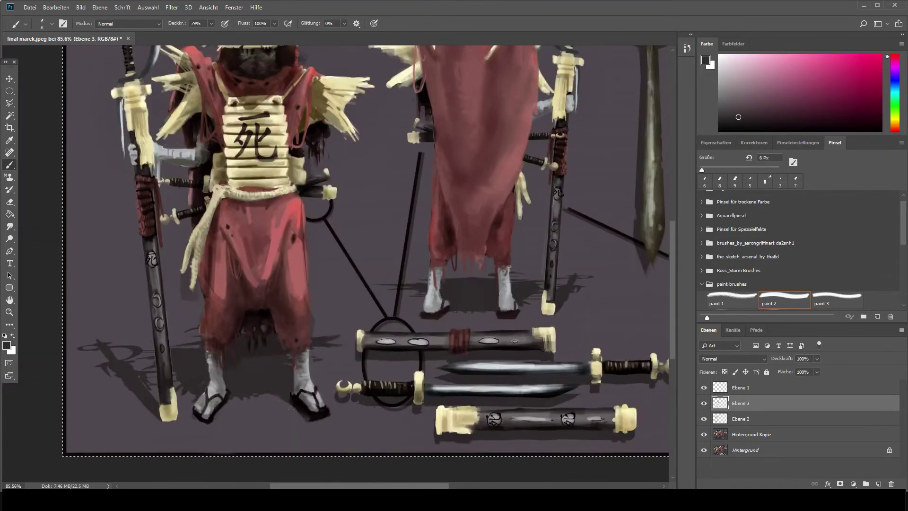
pyautogui.keyDown('alt'); pyautogui.click(318, 412); pyautogui.keyUp('alt')
pyautogui.scroll(1, 319, 412)
pyautogui.keyDown('alt'); pyautogui.click(314, 402); pyautogui.keyUp('alt')
pyautogui.keyDown('alt'); pyautogui.click(315, 406); pyautogui.keyUp('alt')
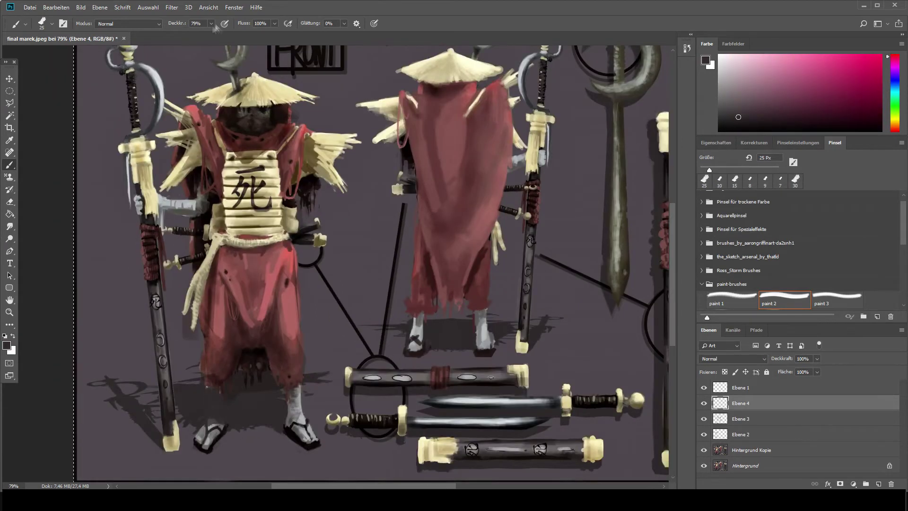
# Repaint the front figure's two lower legs in sampled grey with a 15 px brush, covering the old sandals
pyautogui.keyDown('alt'); pyautogui.click(215, 434); pyautogui.keyUp('alt')
pyautogui.keyDown('alt'); pyautogui.click(216, 412); pyautogui.keyUp('alt')
pyautogui.moveTo(295, 390); pyautogui.dragTo(309, 445)
pyautogui.keyDown('alt'); pyautogui.click(208, 388); pyautogui.keyUp('alt')
pyautogui.press('[')
pyautogui.press('[')
pyautogui.moveTo(210, 384); pyautogui.dragTo(213, 405)
pyautogui.moveTo(213, 343); pyautogui.dragTo(219, 419)
pyautogui.moveTo(293, 416)
pyautogui.mouseDown()
pyautogui.moveTo(294, 389)
pyautogui.moveTo(296, 425)
pyautogui.mouseUp()
pyautogui.moveTo(216, 421); pyautogui.dragTo(212, 457)
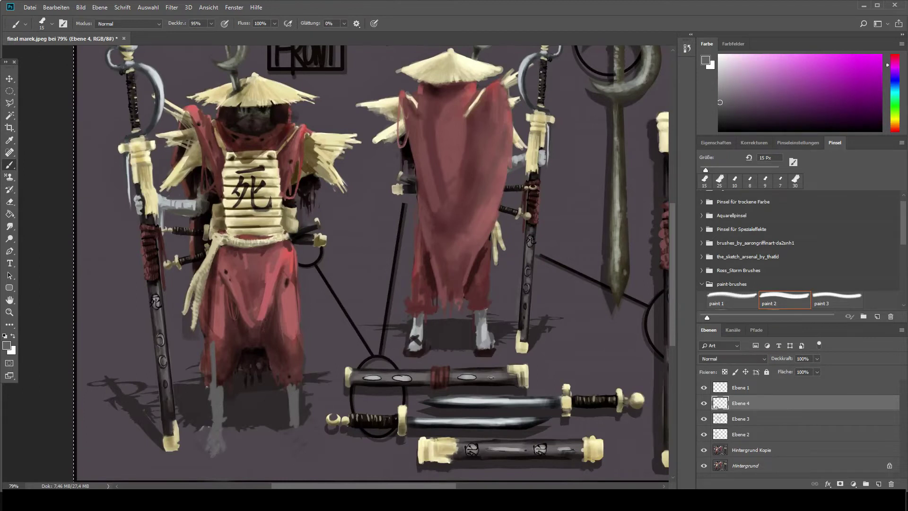
pyautogui.moveTo(295, 425); pyautogui.dragTo(299, 459)
# Rework the front figure's trouser hems with sampled tones and erase the excess paint around the right-hand leg
pyautogui.keyDown('alt'); pyautogui.click(220, 372); pyautogui.keyUp('alt')
pyautogui.moveTo(213, 345); pyautogui.dragTo(211, 383)
pyautogui.keyDown('alt'); pyautogui.click(215, 393); pyautogui.keyUp('alt')
pyautogui.press('e')
pyautogui.moveTo(288, 384)
pyautogui.mouseDown()
pyautogui.moveTo(287, 432)
pyautogui.moveTo(303, 458)
pyautogui.mouseUp()
pyautogui.press('b')
pyautogui.keyDown('alt'); pyautogui.click(290, 374); pyautogui.keyUp('alt')
pyautogui.moveTo(294, 360); pyautogui.dragTo(286, 385)
# Paint the front figure's left-hand lower leg and foot with dark tones sampled from the ground and the back figure's legs
pyautogui.keyDown('alt'); pyautogui.click(225, 426); pyautogui.keyUp('alt')
pyautogui.keyDown('alt'); pyautogui.click(228, 418); pyautogui.keyUp('alt')
pyautogui.keyDown('alt'); pyautogui.click(420, 324); pyautogui.keyUp('alt')
pyautogui.keyDown('alt'); pyautogui.click(481, 326); pyautogui.keyUp('alt')
pyautogui.moveTo(217, 409); pyautogui.dragTo(215, 442)
pyautogui.moveTo(215, 442)
pyautogui.mouseDown()
pyautogui.moveTo(221, 459)
pyautogui.moveTo(220, 442)
pyautogui.mouseUp()
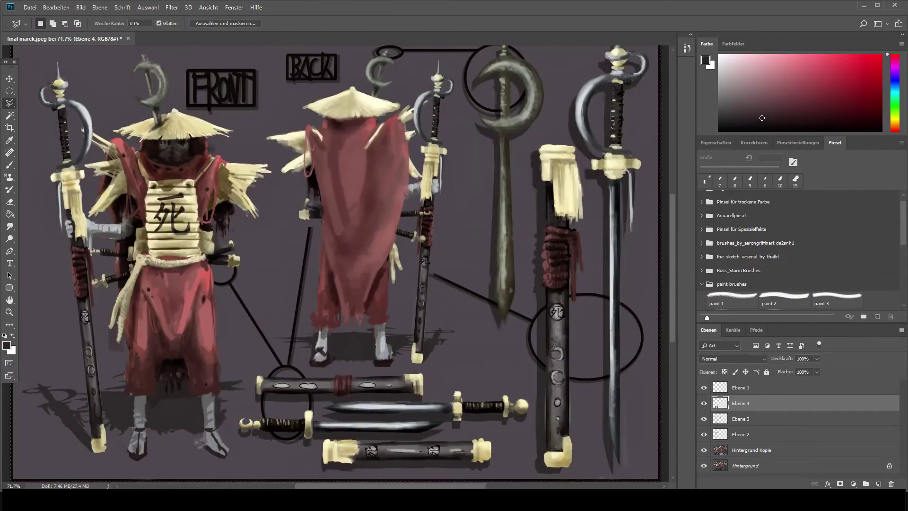
# Apply a free transform to the foot artwork and refine the front figure's feet with sampled tones at 7 px
pyautogui.hotkey('ctrl', 't')
pyautogui.press('Return')
pyautogui.press('e')
pyautogui.press('b')
pyautogui.keyDown('alt'); pyautogui.click(203, 433); pyautogui.keyUp('alt')
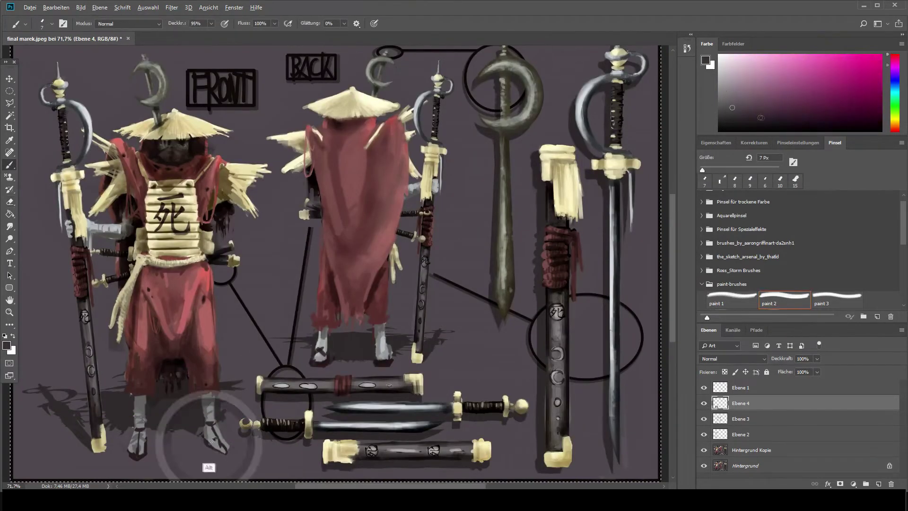
pyautogui.keyDown('alt'); pyautogui.click(205, 430); pyautogui.keyUp('alt')
pyautogui.keyDown('alt'); pyautogui.click(215, 433); pyautogui.keyUp('alt')
pyautogui.keyDown('alt'); pyautogui.click(217, 428); pyautogui.keyUp('alt')
pyautogui.moveTo(221, 445); pyautogui.dragTo(231, 454)
pyautogui.keyDown('alt'); pyautogui.click(223, 450); pyautogui.keyUp('alt')
pyautogui.keyDown('alt'); pyautogui.click(139, 433); pyautogui.keyUp('alt')
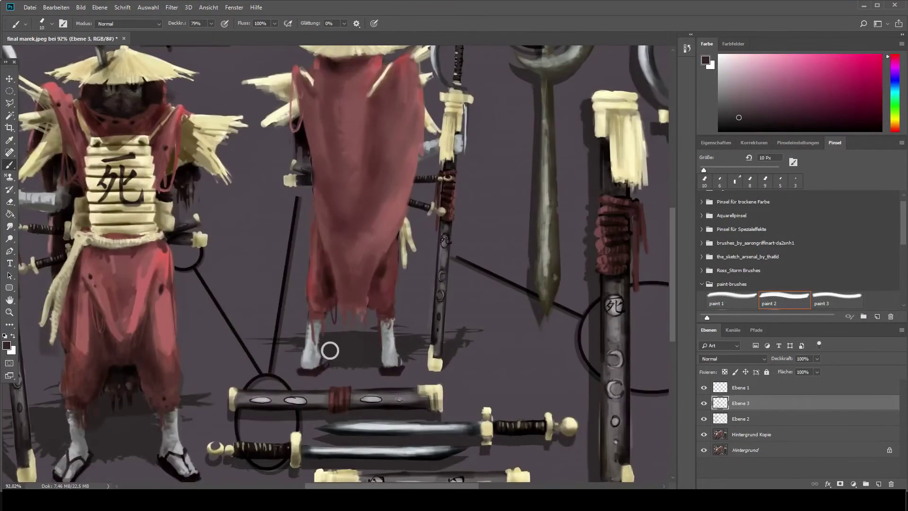
# Touch up the back figure's feet and the ground beside them with sampled greys, using 10 and 15 px brushes
pyautogui.keyDown('alt'); pyautogui.click(311, 349); pyautogui.keyUp('alt')
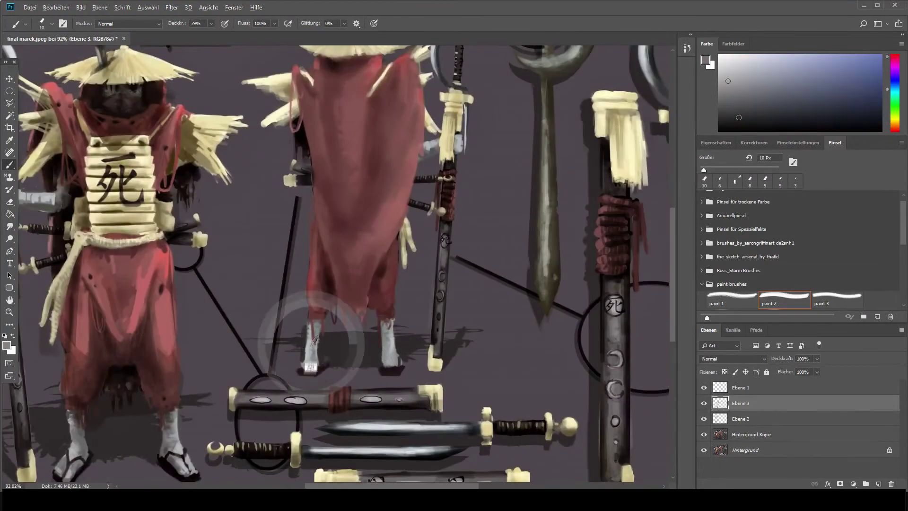
pyautogui.keyDown('alt'); pyautogui.click(390, 351); pyautogui.keyUp('alt')
pyautogui.moveTo(397, 349); pyautogui.dragTo(402, 361)
pyautogui.keyDown('alt'); pyautogui.click(399, 357); pyautogui.keyUp('alt')
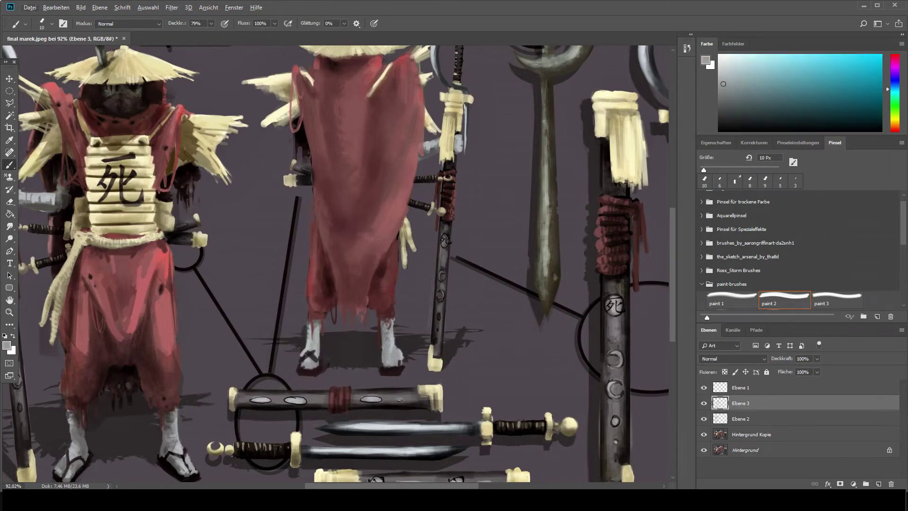
pyautogui.keyDown('alt'); pyautogui.click(416, 334); pyautogui.keyUp('alt')
pyautogui.keyDown('alt'); pyautogui.click(419, 343); pyautogui.keyUp('alt')
pyautogui.press(']')
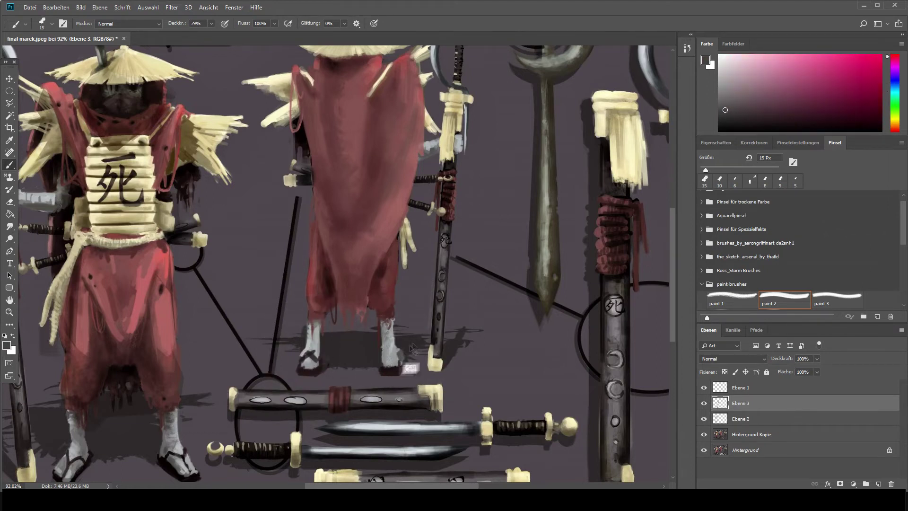
pyautogui.keyDown('alt'); pyautogui.click(396, 349); pyautogui.keyUp('alt')
pyautogui.keyDown('alt'); pyautogui.click(384, 340); pyautogui.keyUp('alt')
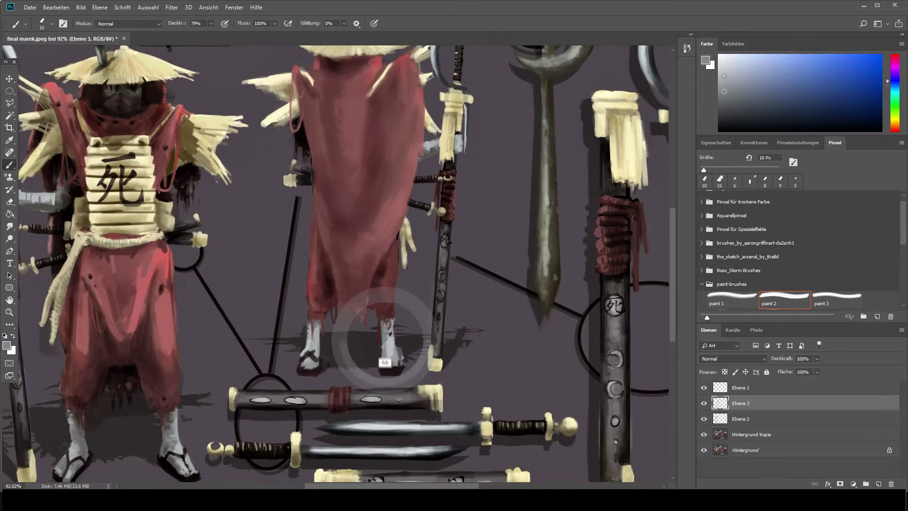
# Shade the back figure's left-hand lower leg and paint the trouser hem above it with sampled dark red at 20 px
pyautogui.keyDown('alt'); pyautogui.click(305, 348); pyautogui.keyUp('alt')
pyautogui.keyDown('alt'); pyautogui.click(307, 317); pyautogui.keyUp('alt')
pyautogui.keyDown('alt'); pyautogui.click(301, 345); pyautogui.keyUp('alt')
pyautogui.moveTo(321, 329); pyautogui.dragTo(318, 360)
pyautogui.keyDown('alt'); pyautogui.click(313, 308); pyautogui.keyUp('alt')
pyautogui.press(']')
pyautogui.press(']')
pyautogui.press(']')
pyautogui.press('[')
pyautogui.moveTo(322, 313)
pyautogui.mouseDown()
pyautogui.moveTo(312, 297)
pyautogui.moveTo(323, 279)
pyautogui.mouseUp()
pyautogui.keyDown('alt'); pyautogui.click(320, 297); pyautogui.keyUp('alt')
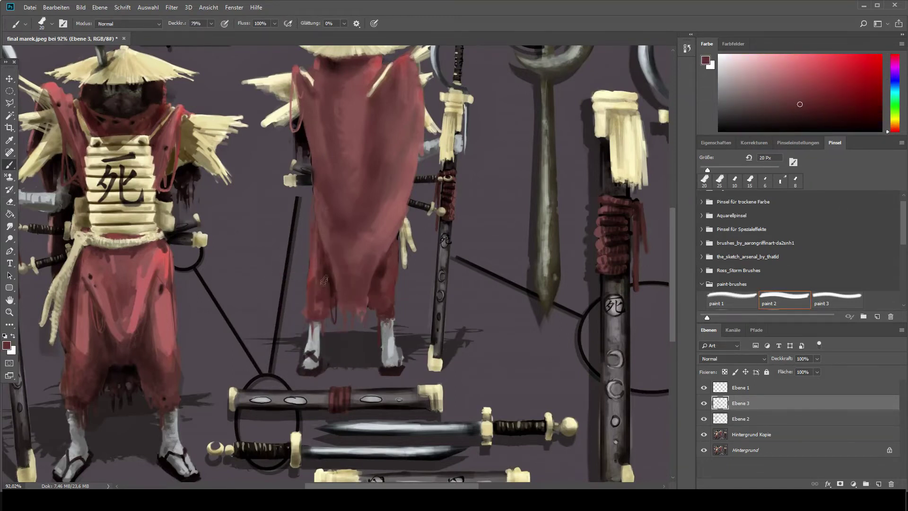
# Paint the back figure's right-hand trouser hem and shade the folds above it with sampled reds, varying the brush size
pyautogui.keyDown('alt'); pyautogui.click(400, 357); pyautogui.keyUp('alt')
pyautogui.press('[')
pyautogui.keyDown('alt'); pyautogui.click(386, 310); pyautogui.keyUp('alt')
pyautogui.moveTo(394, 313); pyautogui.dragTo(377, 320)
pyautogui.keyDown('alt'); pyautogui.click(380, 274); pyautogui.keyUp('alt')
pyautogui.moveTo(382, 289); pyautogui.dragTo(371, 299)
pyautogui.keyDown('alt'); pyautogui.click(375, 284); pyautogui.keyUp('alt')
pyautogui.press(']')
pyautogui.press(']')
pyautogui.press('[')
pyautogui.press('[')
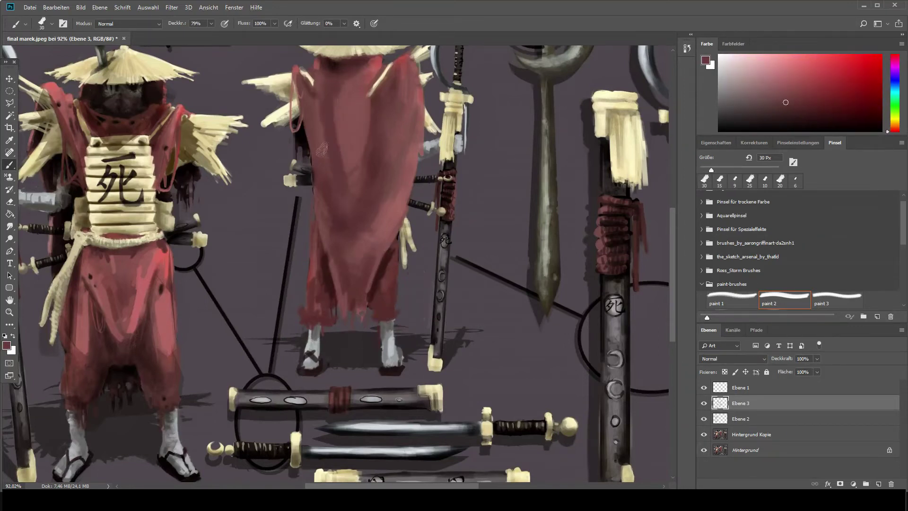
# Touch up the dagger hilts at the right side of the front figure's waist with sampled brown at 7 px
pyautogui.hotkey('ctrl', '0')
pyautogui.moveTo(360, 231)
pyautogui.mouseDown()
pyautogui.moveTo(306, 330)
pyautogui.moveTo(473, 317)
pyautogui.mouseUp()
pyautogui.keyDown('alt'); pyautogui.click(349, 129); pyautogui.keyUp('alt')
pyautogui.press('[')
pyautogui.press('[')
pyautogui.press('[')
pyautogui.moveTo(369, 213); pyautogui.dragTo(372, 229)
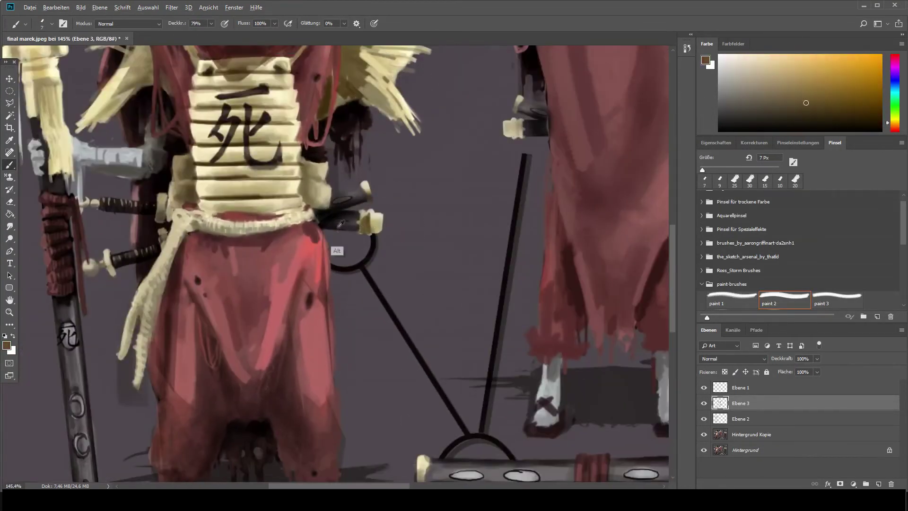
pyautogui.keyDown('alt'); pyautogui.click(340, 225); pyautogui.keyUp('alt')
# On layer Ebene 2, glaze the long sword's cream wrapping and the front figure's left side with sampled tones at 18% opacity and 40 px
pyautogui.click(745, 434)
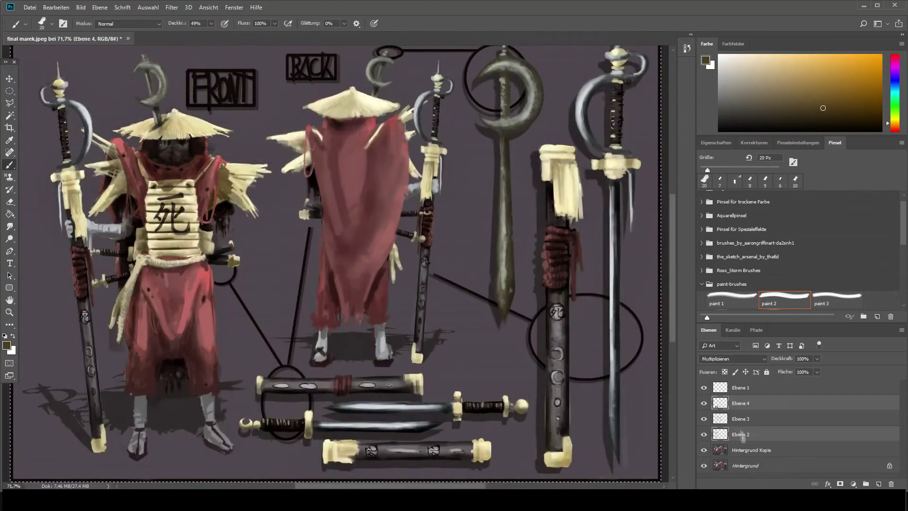
pyautogui.keyDown('alt'); pyautogui.click(118, 185); pyautogui.keyUp('alt')
pyautogui.moveTo(211, 24)
pyautogui.mouseDown()
pyautogui.moveTo(211, 34)
pyautogui.moveTo(193, 34)
pyautogui.moveTo(215, 34)
pyautogui.mouseUp()
pyautogui.press(']')
pyautogui.press(']')
pyautogui.press(']')
pyautogui.press(']')
pyautogui.keyDown('alt'); pyautogui.click(75, 172); pyautogui.keyUp('alt')
pyautogui.moveTo(75, 173); pyautogui.dragTo(78, 234)
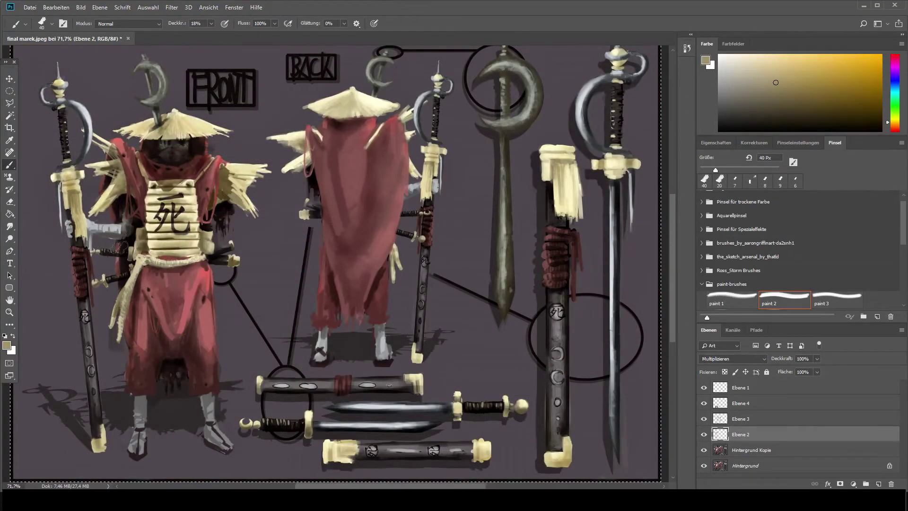
pyautogui.moveTo(154, 276); pyautogui.dragTo(151, 225)
pyautogui.keyDown('alt'); pyautogui.click(201, 180); pyautogui.keyUp('alt')
pyautogui.scroll(-3, 203, 177)
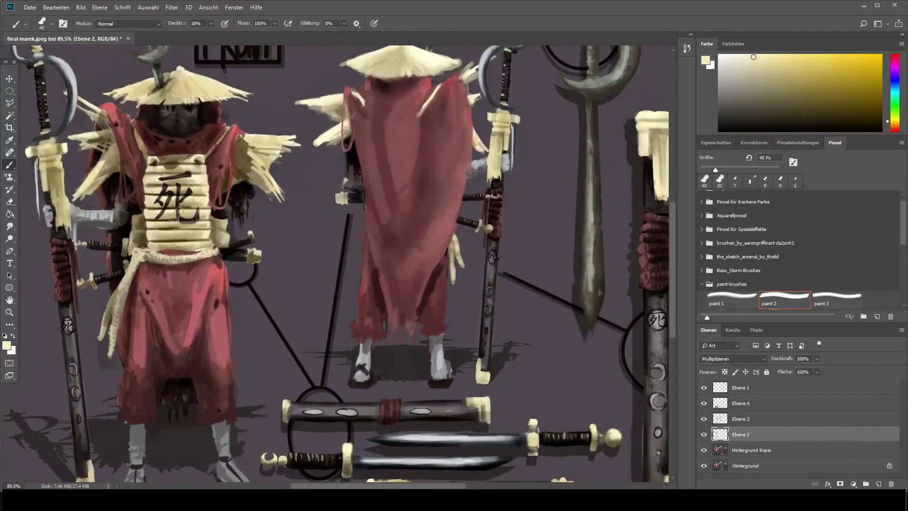
pyautogui.hotkey('ctrl', 'a')
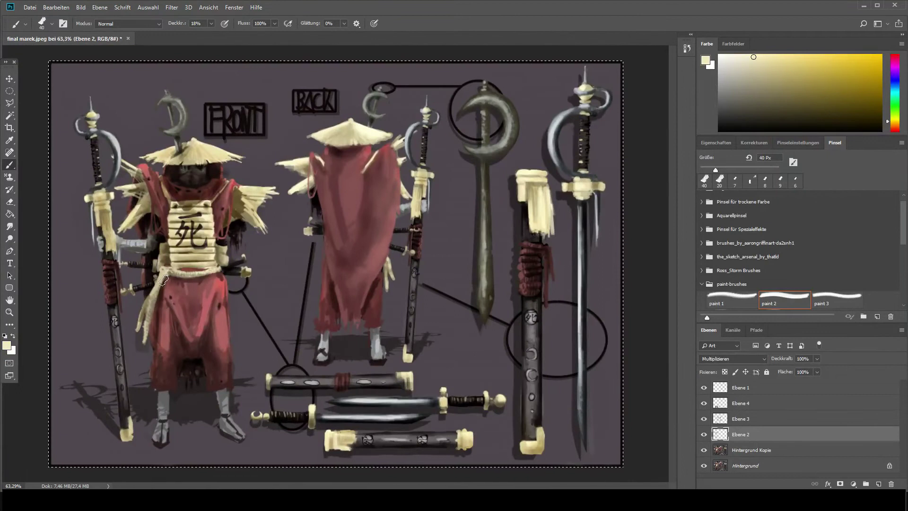
# On layer Ebene 1, touch up the front figure's right-hand lower leg with a sampled tone at 9 px
pyautogui.click(811, 387)
pyautogui.keyDown('alt'); pyautogui.click(226, 401); pyautogui.keyUp('alt')
pyautogui.press('[')
pyautogui.press('[')
pyautogui.press('[')
pyautogui.press('[')
pyautogui.press('[')
pyautogui.press('[')
pyautogui.press('[')
pyautogui.press('[')
pyautogui.press(']')
pyautogui.click(220, 421)
# Touch up the back figure's left-hand lower leg and the front figure's trousers with sampled tones at 64% opacity
pyautogui.keyDown('alt'); pyautogui.click(324, 345); pyautogui.keyUp('alt')
pyautogui.moveTo(211, 24); pyautogui.dragTo(232, 36)
pyautogui.keyDown('alt'); pyautogui.click(324, 338); pyautogui.keyUp('alt')
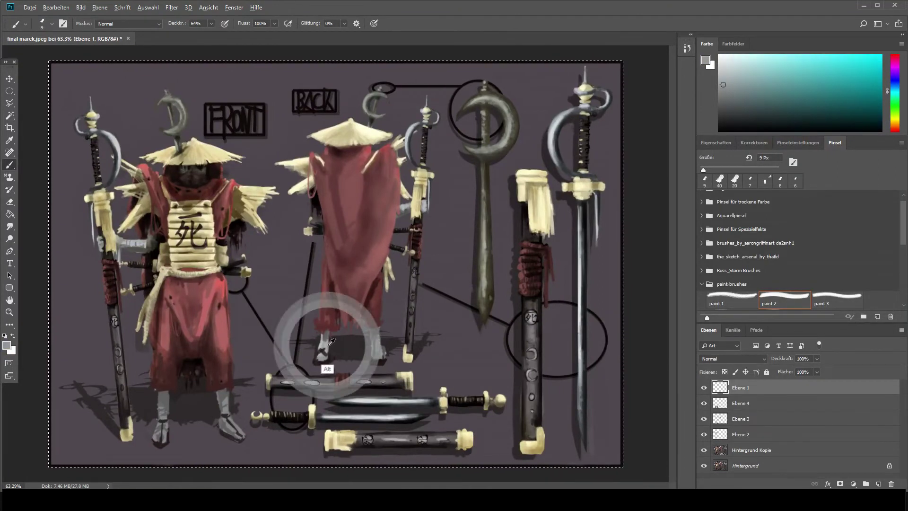
pyautogui.keyDown('alt'); pyautogui.click(180, 343); pyautogui.keyUp('alt')
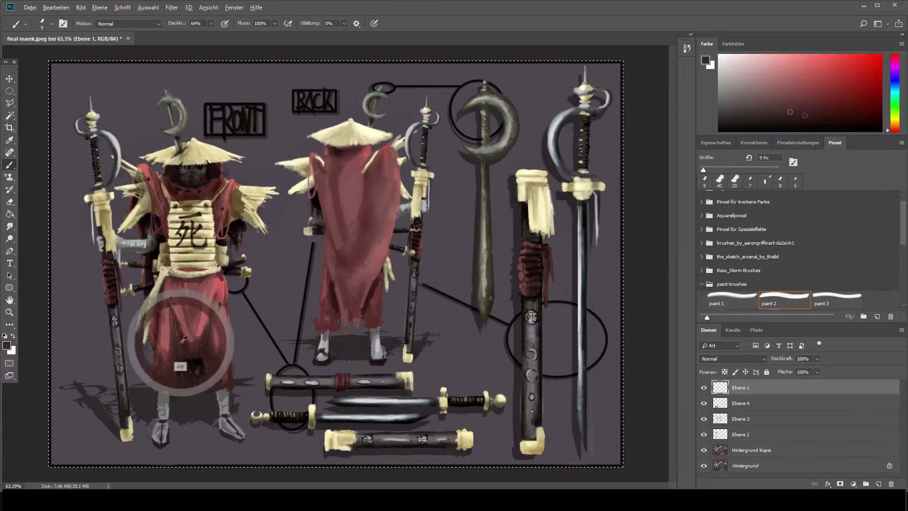
pyautogui.keyDown('alt'); pyautogui.click(221, 259); pyautogui.keyUp('alt')
# Refine the front figure's crescent ornament and straw hat with sampled olive and cream tones
pyautogui.moveTo(167, 145); pyautogui.dragTo(201, 252)
pyautogui.keyDown('alt'); pyautogui.click(203, 137); pyautogui.keyUp('alt')
pyautogui.keyDown('alt'); pyautogui.click(204, 165); pyautogui.keyUp('alt')
pyautogui.keyDown('alt'); pyautogui.click(191, 140); pyautogui.keyUp('alt')
pyautogui.keyDown('alt'); pyautogui.click(204, 262); pyautogui.keyUp('alt')
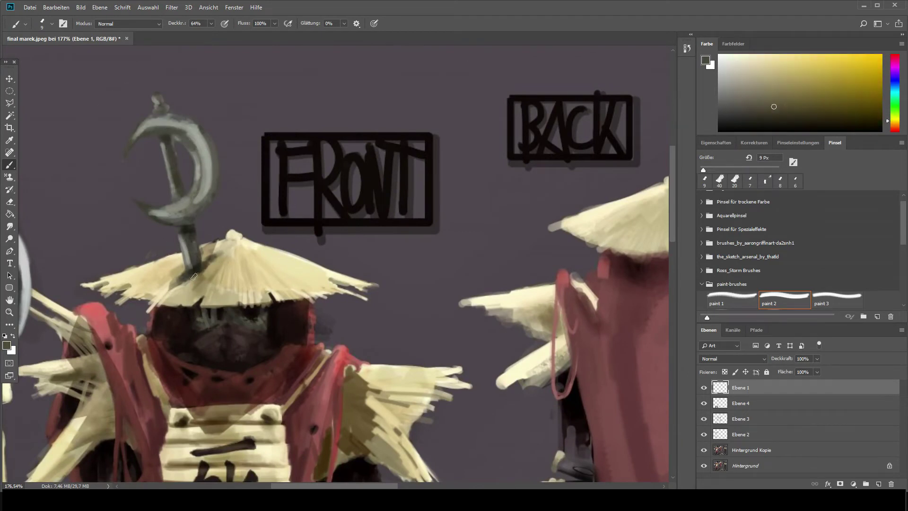
pyautogui.scroll(-5, 183, 281)
pyautogui.scroll(3, 183, 302)
pyautogui.moveTo(184, 308); pyautogui.dragTo(211, 344)
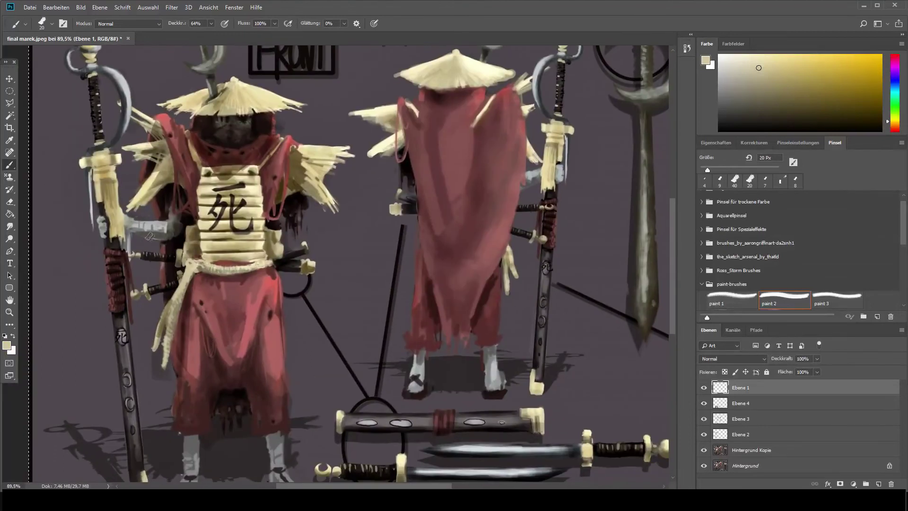
# Shade the front figure's sword arm and the armour's left edge with sampled grey and dark olive at 24% opacity
pyautogui.keyDown('alt'); pyautogui.click(170, 232); pyautogui.keyUp('alt')
pyautogui.click(211, 23)
pyautogui.click(193, 35)
pyautogui.moveTo(134, 227); pyautogui.dragTo(172, 232)
pyautogui.keyDown('alt'); pyautogui.click(165, 232); pyautogui.keyUp('alt')
pyautogui.moveTo(168, 285)
pyautogui.mouseDown()
pyautogui.moveTo(137, 285)
pyautogui.moveTo(166, 285)
pyautogui.mouseUp()
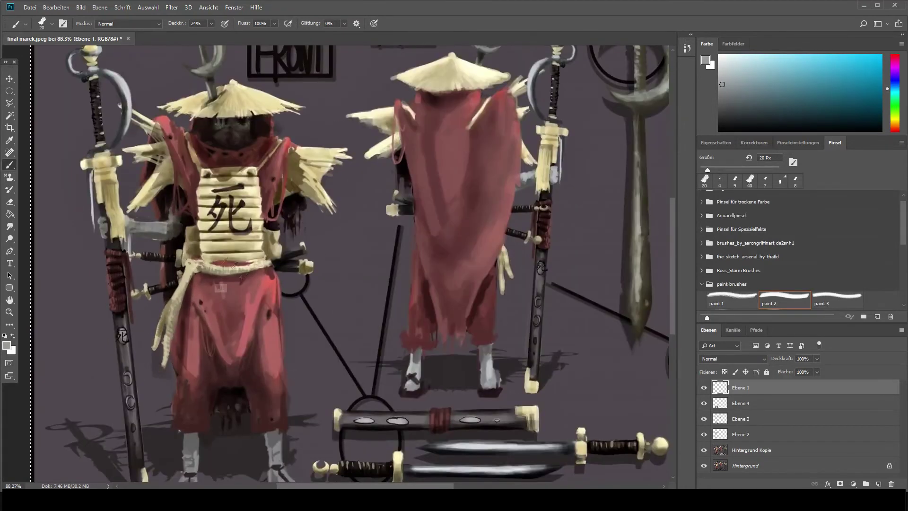
pyautogui.keyDown('alt'); pyautogui.click(189, 253); pyautogui.keyUp('alt')
pyautogui.press('[')
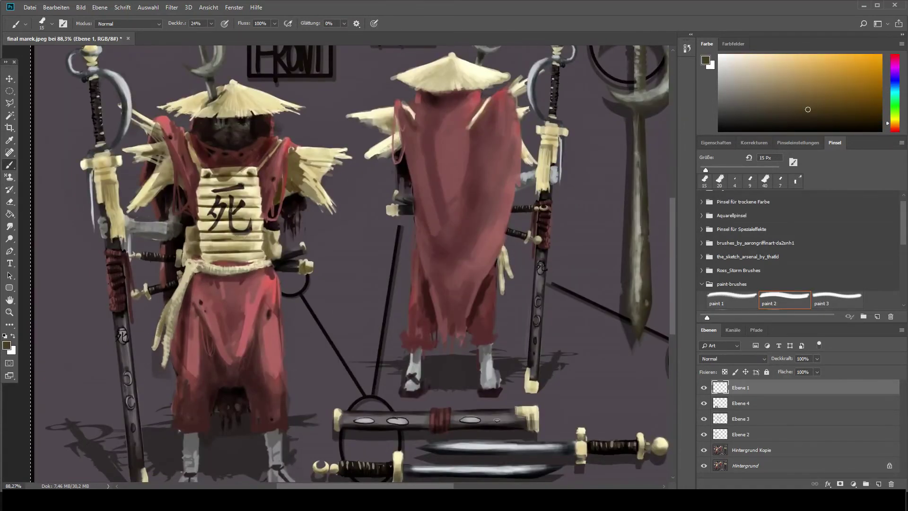
pyautogui.scroll(-2, 250, 206)
pyautogui.scroll(-2, 244, 298)
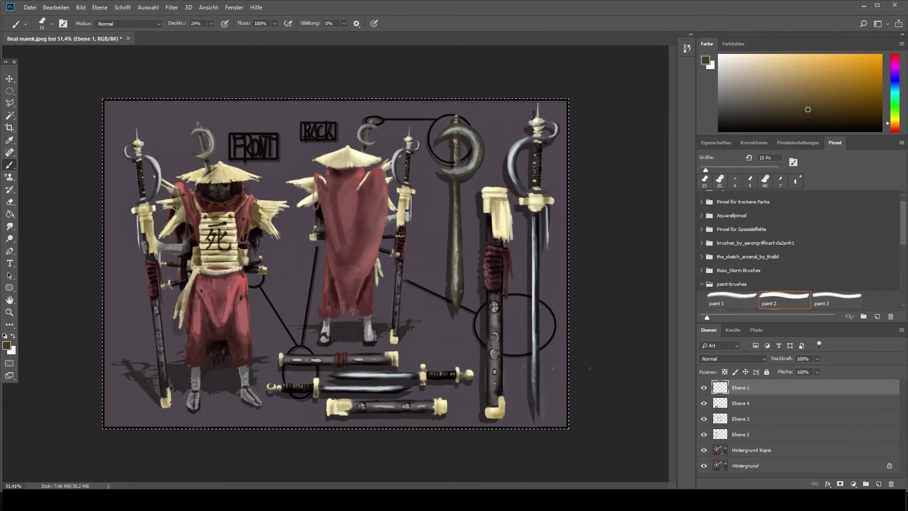
# Hide the layers Hintergrund Kopie and Hintergrund to inspect the painted strokes alone, and show the backgrounds again
pyautogui.click(754, 450)
pyautogui.click(704, 450)
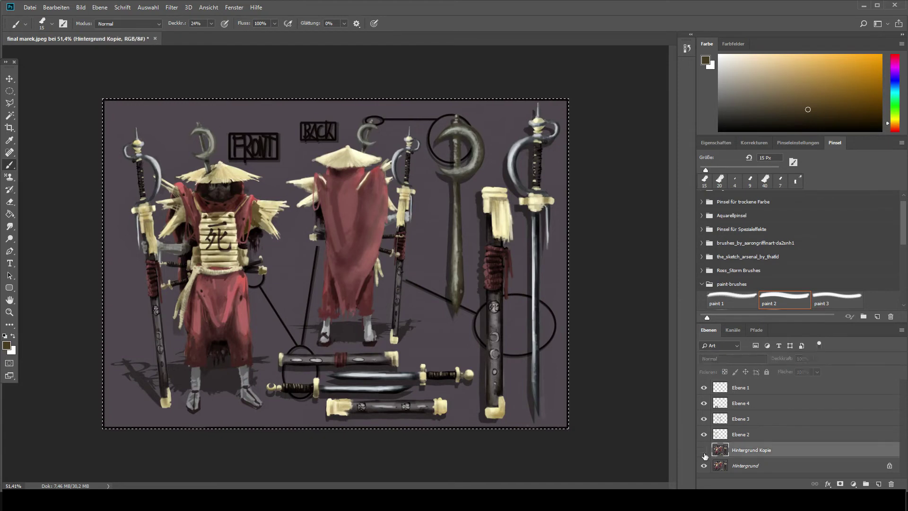
pyautogui.click(704, 465)
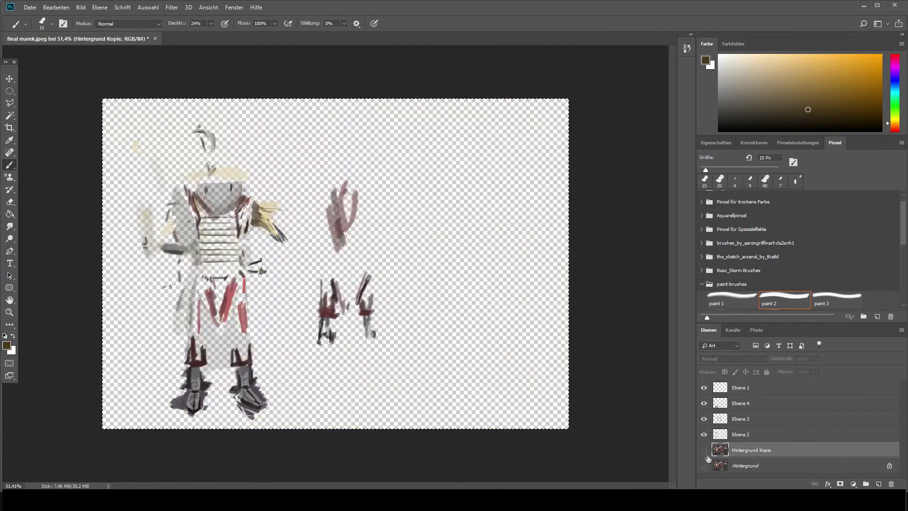
pyautogui.click(704, 449)
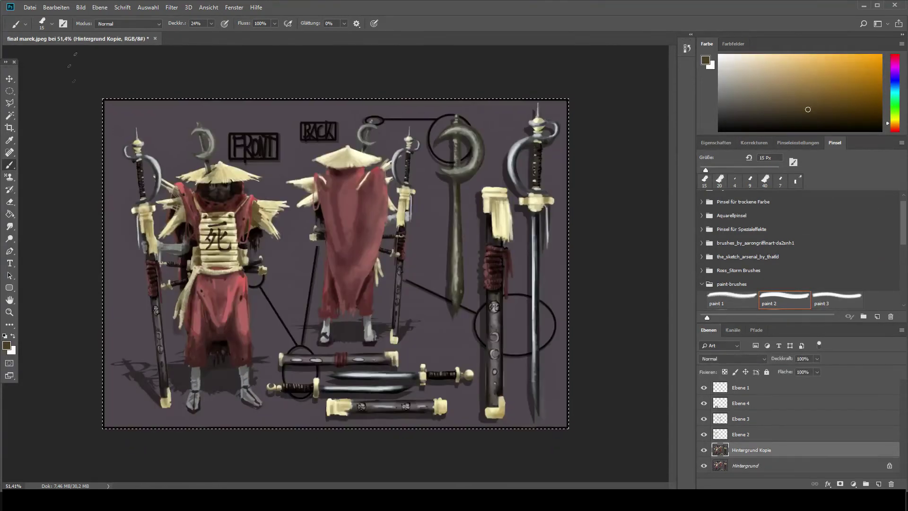
# Apply a Gaussian blur with a radius of 4.5 pixels to the layer Hintergrund Kopie
pyautogui.click(171, 7)
pyautogui.moveTo(224, 177)
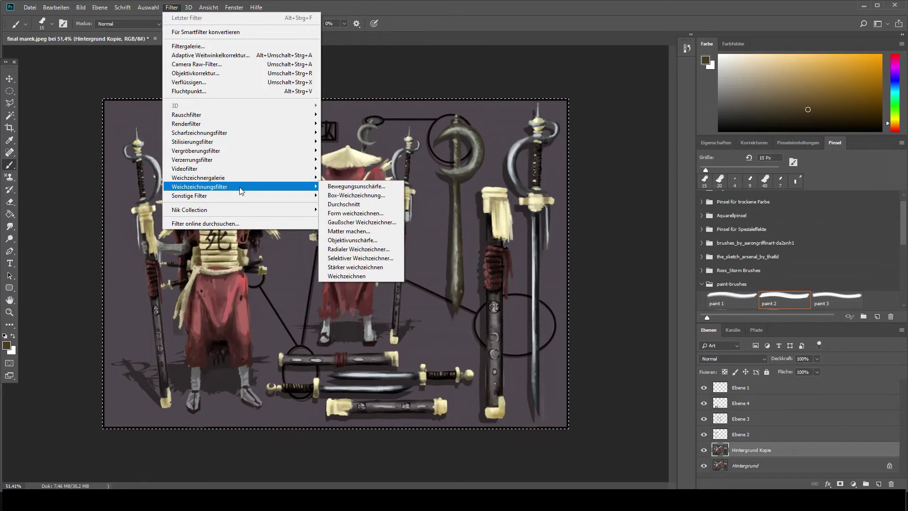
pyautogui.click(372, 222)
pyautogui.moveTo(564, 316); pyautogui.dragTo(561, 316)
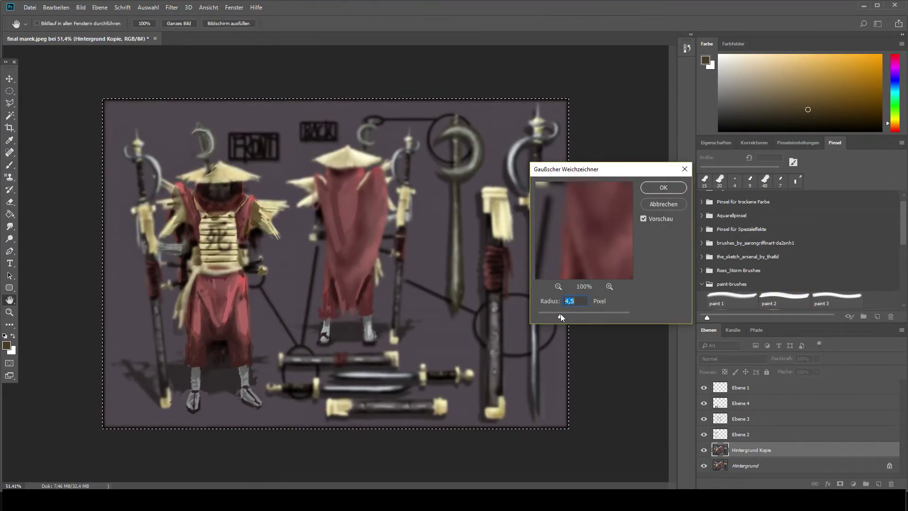
pyautogui.click(667, 191)
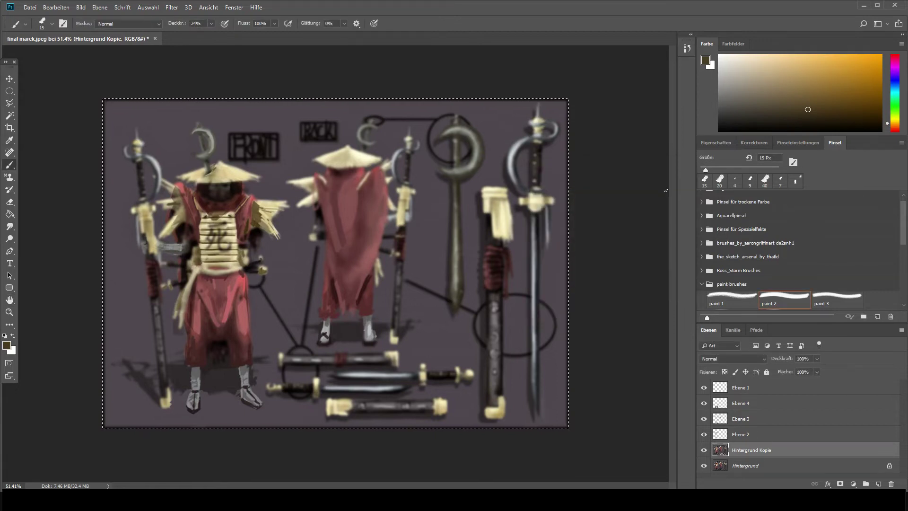
# Erase the blurred layer Hintergrund Kopie over the detached weapons and the back figure with a large eraser
pyautogui.click(10, 104)
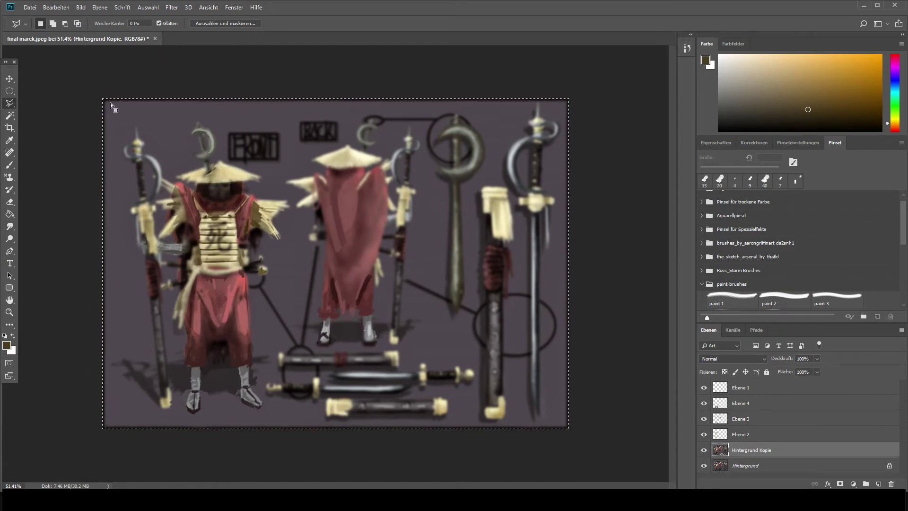
pyautogui.press('e')
pyautogui.press(']')
pyautogui.press(']')
pyautogui.press(']')
pyautogui.press(']')
pyautogui.press(']')
pyautogui.press(']')
pyautogui.press(']')
pyautogui.press(']')
pyautogui.press(']')
pyautogui.press(']')
pyautogui.moveTo(519, 379)
pyautogui.mouseDown()
pyautogui.moveTo(536, 302)
pyautogui.moveTo(563, 345)
pyautogui.moveTo(555, 157)
pyautogui.moveTo(457, 275)
pyautogui.moveTo(404, 308)
pyautogui.moveTo(407, 218)
pyautogui.mouseUp()
# Erase the remaining blur over the front figure and its long sword, reducing the eraser to 45 pixels
pyautogui.press('[')
pyautogui.press('[')
pyautogui.press('[')
pyautogui.press('[')
pyautogui.press('[')
pyautogui.press('[')
pyautogui.press('[')
pyautogui.press('[')
pyautogui.press('[')
pyautogui.press('[')
pyautogui.press('[')
pyautogui.press('[')
pyautogui.press('[')
pyautogui.press('[')
pyautogui.moveTo(142, 147)
pyautogui.mouseDown()
pyautogui.moveTo(217, 213)
pyautogui.moveTo(202, 291)
pyautogui.mouseUp()
pyautogui.press('[')
pyautogui.press('[')
pyautogui.press('[')
pyautogui.press('[')
pyautogui.press('[')
pyautogui.press('[')
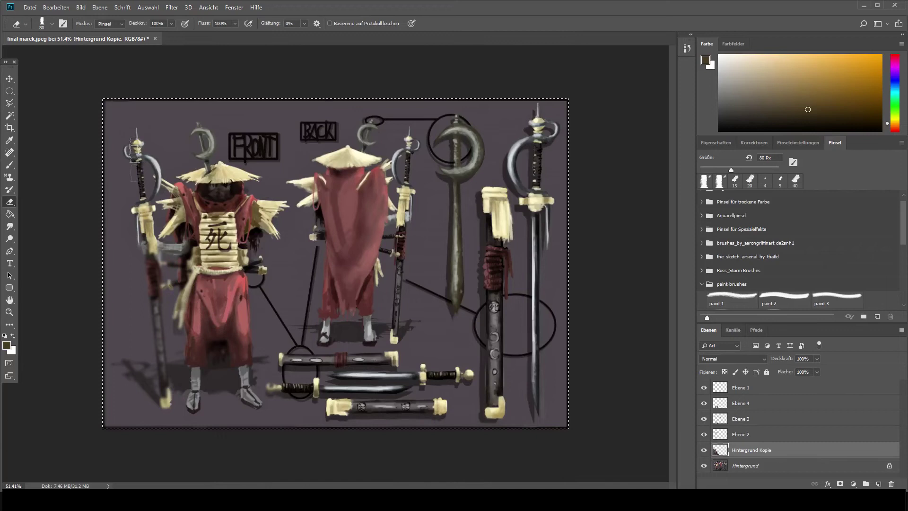
pyautogui.press('[')
pyautogui.press('[')
pyautogui.press('[')
pyautogui.press('[')
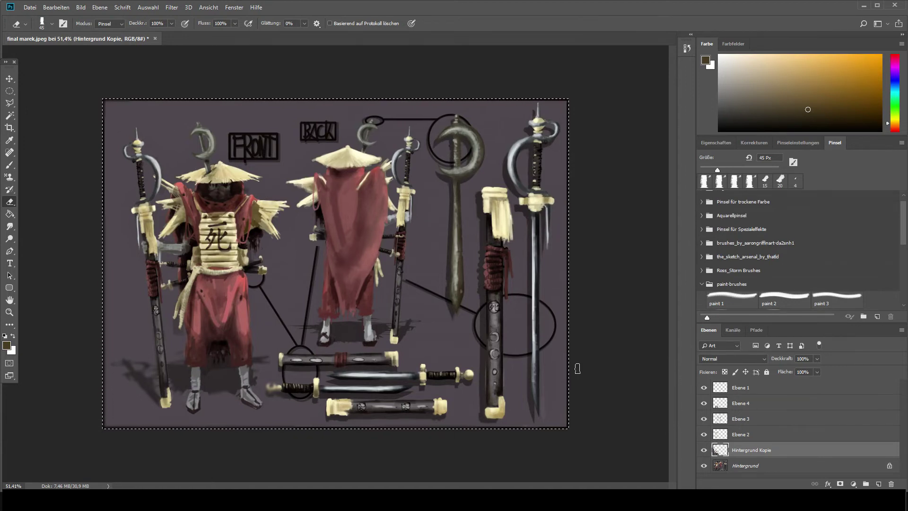
# Select the layer Ebene 2 for painting and sample grey and muted red tones from the front figure for a 20-pixel brush
pyautogui.click(720, 435)
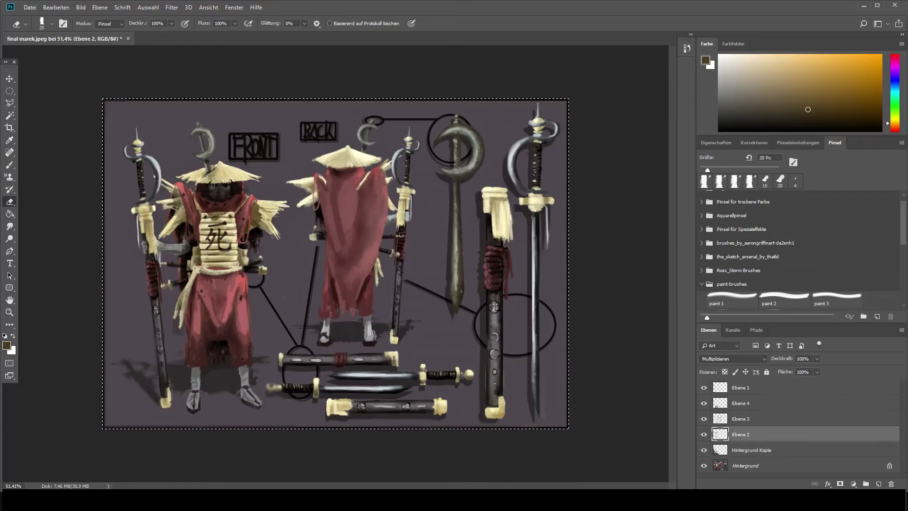
pyautogui.press('b')
pyautogui.keyDown('alt'); pyautogui.click(162, 171); pyautogui.keyUp('alt')
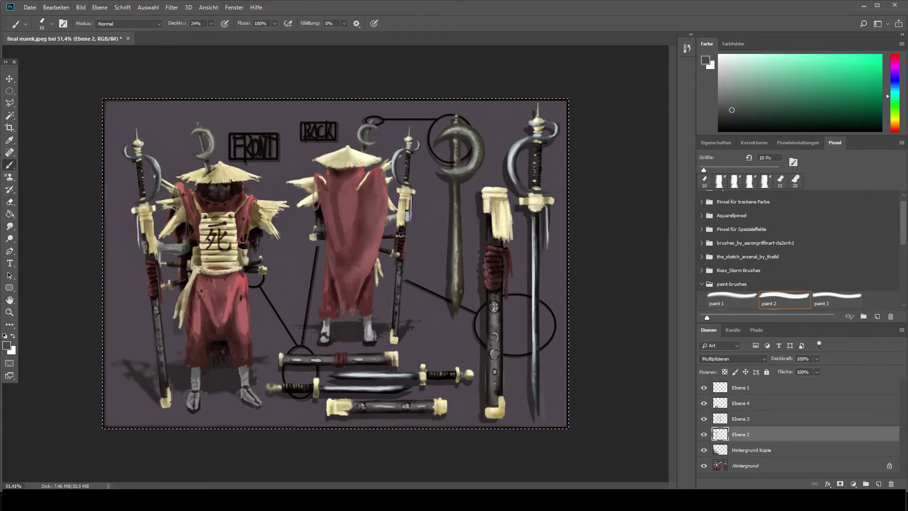
pyautogui.keyDown('alt'); pyautogui.click(227, 274); pyautogui.keyUp('alt')
pyautogui.press(']')
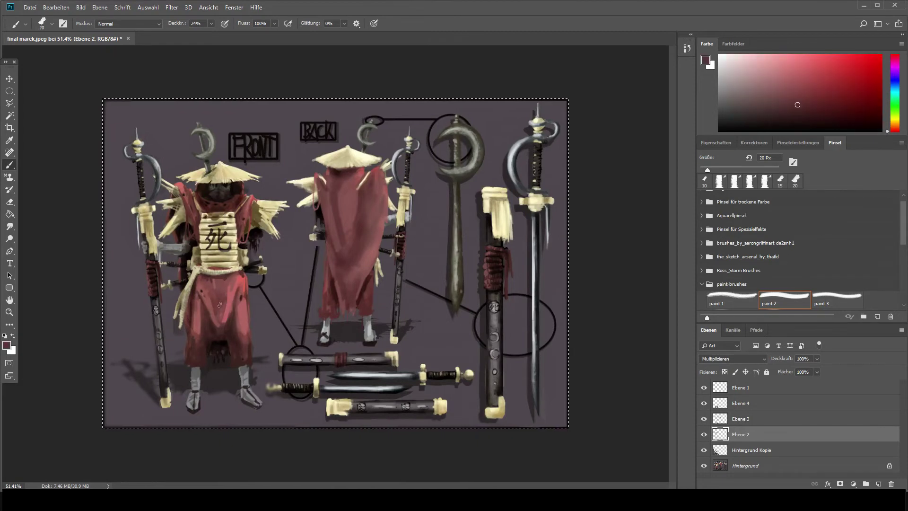
# Reshape the front figure's grey sword arm around the elbow with Liquify, using a brush size of 56
pyautogui.hotkey('shift', 'ctrl', 'x')
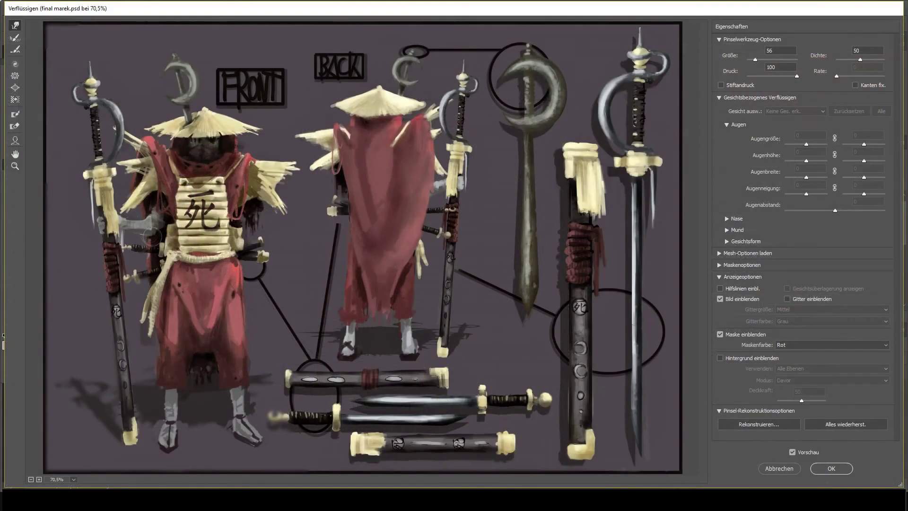
pyautogui.click(834, 424)
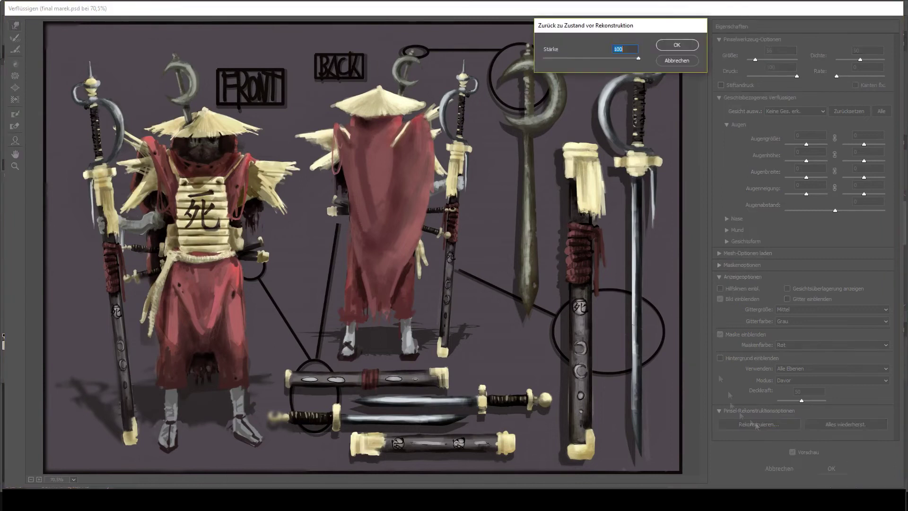
pyautogui.moveTo(154, 224); pyautogui.dragTo(147, 219)
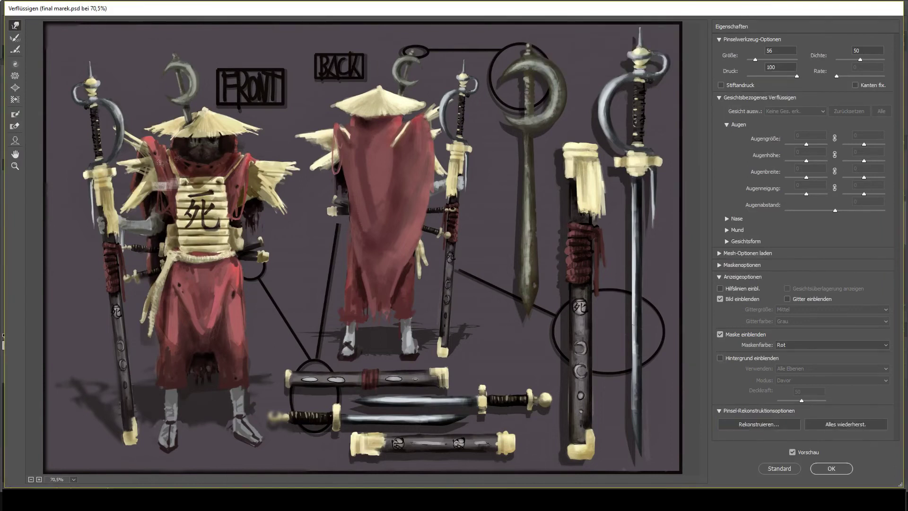
pyautogui.moveTo(80, 161); pyautogui.dragTo(256, 279)
pyautogui.moveTo(344, 297); pyautogui.dragTo(349, 263)
pyautogui.moveTo(322, 199); pyautogui.dragTo(303, 182)
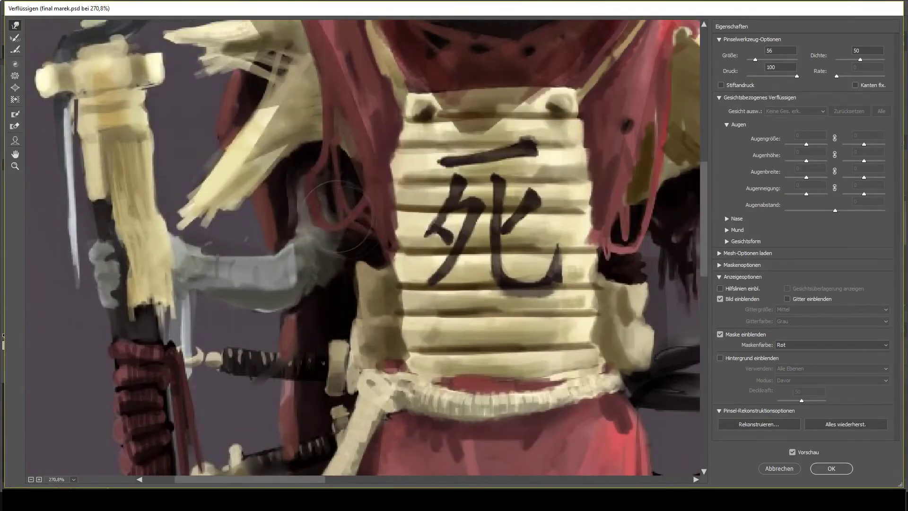
pyautogui.moveTo(339, 220); pyautogui.dragTo(342, 215)
pyautogui.moveTo(318, 284); pyautogui.dragTo(346, 249)
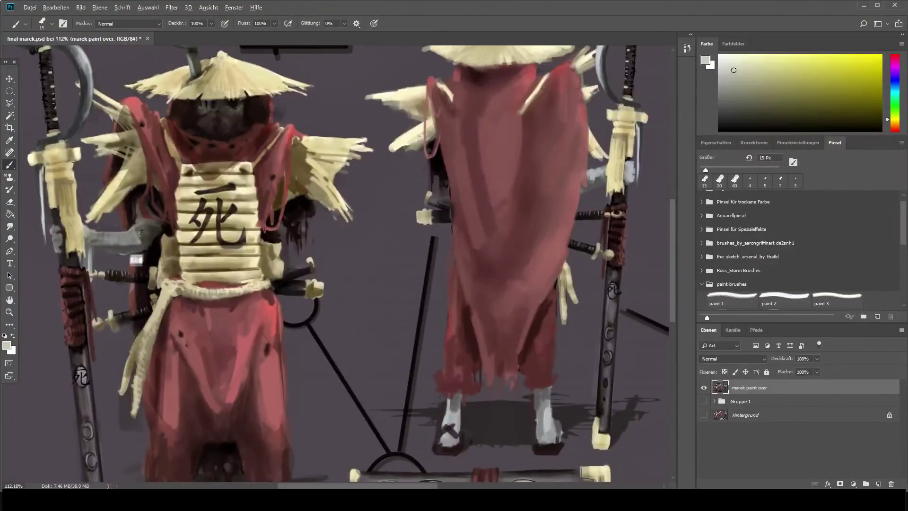
# Repaint the front figure's sword arm on the layer marek paint over with sampled light and dark greys, using a 9-pixel brush at 100% opacity
pyautogui.keyDown('alt'); pyautogui.click(137, 236); pyautogui.keyUp('alt')
pyautogui.press('[')
pyautogui.press('[')
pyautogui.moveTo(137, 241)
pyautogui.mouseDown()
pyautogui.moveTo(139, 223)
pyautogui.moveTo(104, 226)
pyautogui.mouseUp()
pyautogui.keyDown('alt'); pyautogui.click(142, 228); pyautogui.keyUp('alt')
pyautogui.keyDown('alt'); pyautogui.click(97, 238); pyautogui.keyUp('alt')
pyautogui.press('e')
pyautogui.press('b')
pyautogui.keyDown('alt'); pyautogui.click(95, 232); pyautogui.keyUp('alt')
pyautogui.keyDown('alt'); pyautogui.click(101, 236); pyautogui.keyUp('alt')
pyautogui.keyDown('alt'); pyautogui.click(125, 234); pyautogui.keyUp('alt')
pyautogui.keyDown('alt'); pyautogui.click(146, 246); pyautogui.keyUp('alt')
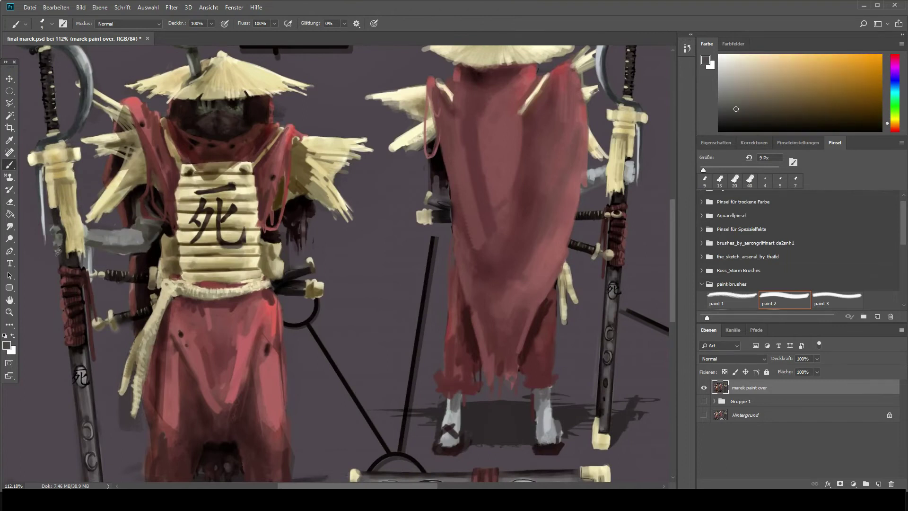
pyautogui.scroll(-1, 97, 255)
pyautogui.keyDown('alt'); pyautogui.click(119, 258); pyautogui.keyUp('alt')
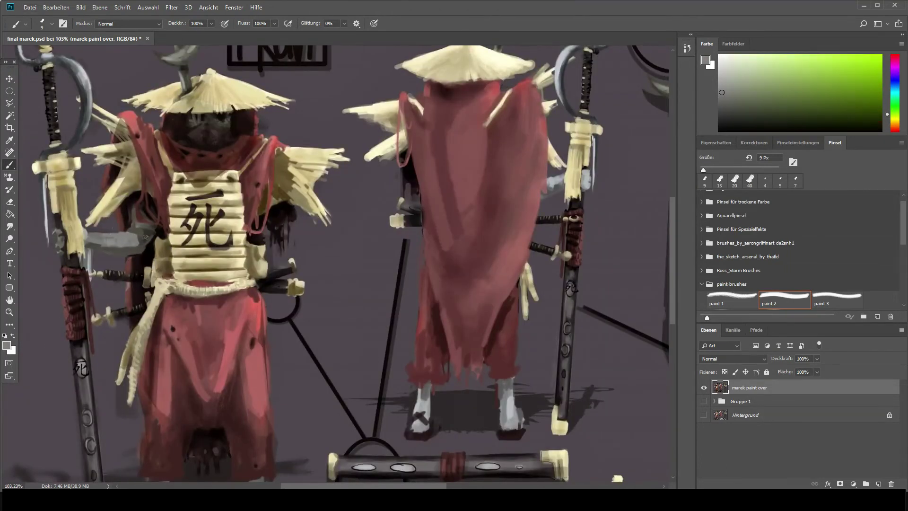
pyautogui.scroll(-5, 145, 238)
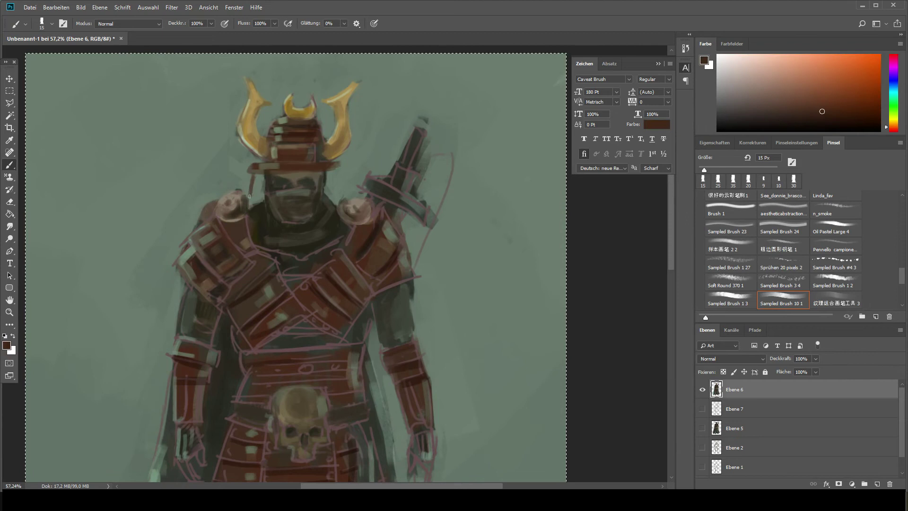
# Try to paint straight brown side guards hanging from the armoured samurai's helmet brim, and undo the strokes
pyautogui.moveTo(254, 169); pyautogui.dragTo(253, 205)
pyautogui.moveTo(335, 166); pyautogui.dragTo(334, 206)
pyautogui.press(']')
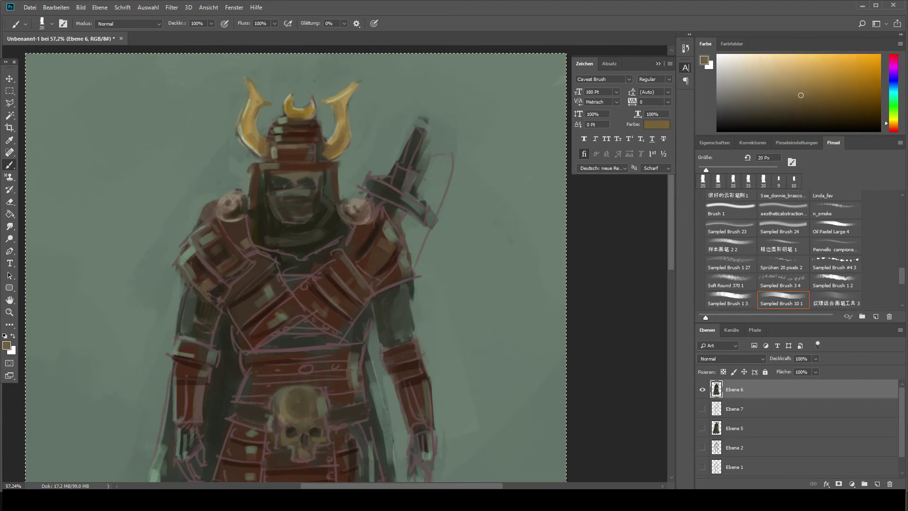
pyautogui.keyDown('alt'); pyautogui.click(291, 186); pyautogui.keyUp('alt')
pyautogui.hotkey('ctrl', 'alt', 'z')
pyautogui.hotkey('ctrl', 'alt', 'z')
# Block in flared neck guards on both sides of the helmet with sampled dark brown and a 20-pixel brush
pyautogui.keyDown('alt'); pyautogui.click(330, 164); pyautogui.keyUp('alt')
pyautogui.moveTo(240, 183); pyautogui.dragTo(258, 199)
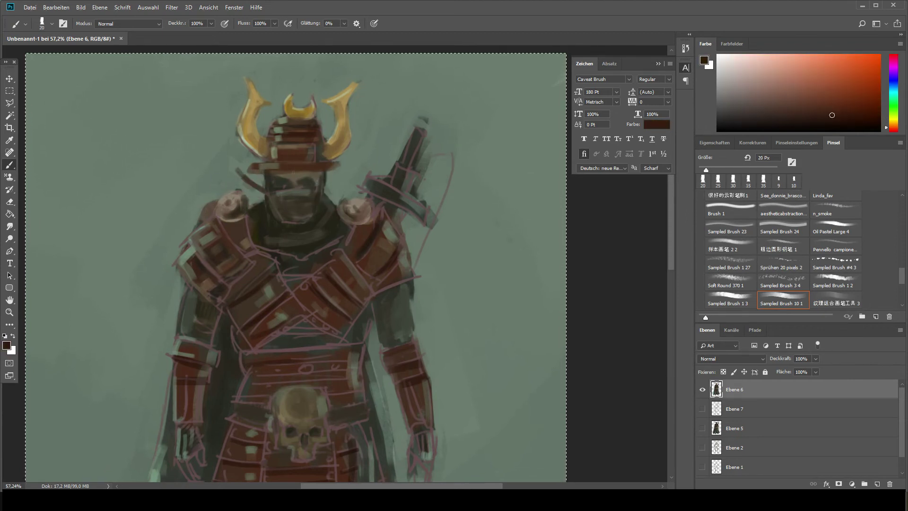
pyautogui.keyDown('alt'); pyautogui.click(261, 214); pyautogui.keyUp('alt')
pyautogui.moveTo(341, 167)
pyautogui.mouseDown()
pyautogui.moveTo(349, 192)
pyautogui.moveTo(342, 182)
pyautogui.mouseUp()
# Build up the plates of both neck guards with sampled helmet tones and a smaller brush
pyautogui.keyDown('alt'); pyautogui.click(326, 157); pyautogui.keyUp('alt')
pyautogui.keyDown('alt'); pyautogui.click(287, 159); pyautogui.keyUp('alt')
pyautogui.press('[')
pyautogui.press('[')
pyautogui.press('[')
pyautogui.press('[')
pyautogui.keyDown('alt'); pyautogui.click(260, 152); pyautogui.keyUp('alt')
pyautogui.moveTo(246, 174); pyautogui.dragTo(259, 188)
pyautogui.moveTo(327, 171); pyautogui.dragTo(337, 182)
# Paint the lower half of the samurai's face with sampled face tones, using a 15-pixel brush
pyautogui.keyDown('alt'); pyautogui.click(305, 182); pyautogui.keyUp('alt')
pyautogui.keyDown('alt'); pyautogui.click(299, 177); pyautogui.keyUp('alt')
pyautogui.press(']')
pyautogui.press(']')
pyautogui.press(']')
pyautogui.keyDown('alt'); pyautogui.click(285, 186); pyautogui.keyUp('alt')
pyautogui.keyDown('alt'); pyautogui.click(285, 186); pyautogui.keyUp('alt')
pyautogui.press(']')
pyautogui.press(']')
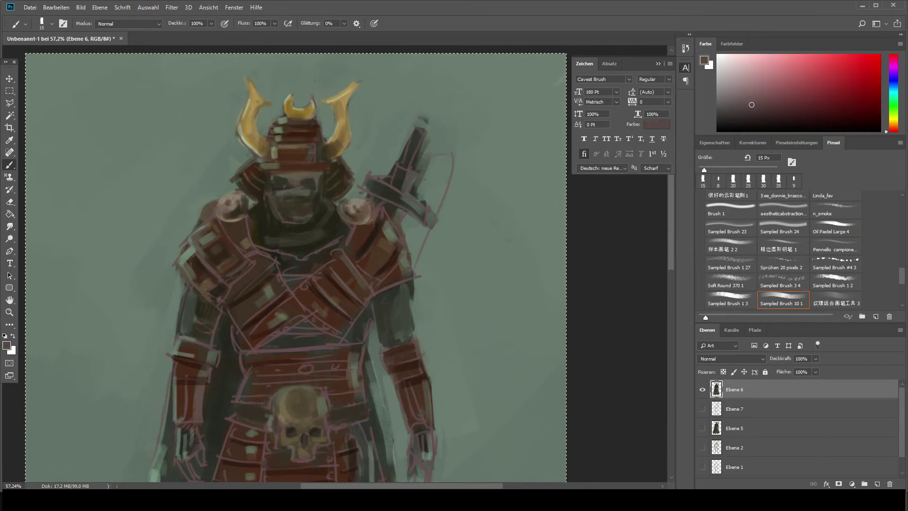
pyautogui.moveTo(279, 196); pyautogui.dragTo(309, 194)
# Darken the helmet's brim above the face with a sampled dark reddish brown
pyautogui.press('[')
pyautogui.press('[')
pyautogui.press('[')
pyautogui.keyDown('alt'); pyautogui.click(279, 183); pyautogui.keyUp('alt')
pyautogui.keyDown('alt'); pyautogui.click(286, 159); pyautogui.keyUp('alt')
pyautogui.press(']')
pyautogui.moveTo(279, 165); pyautogui.dragTo(327, 168)
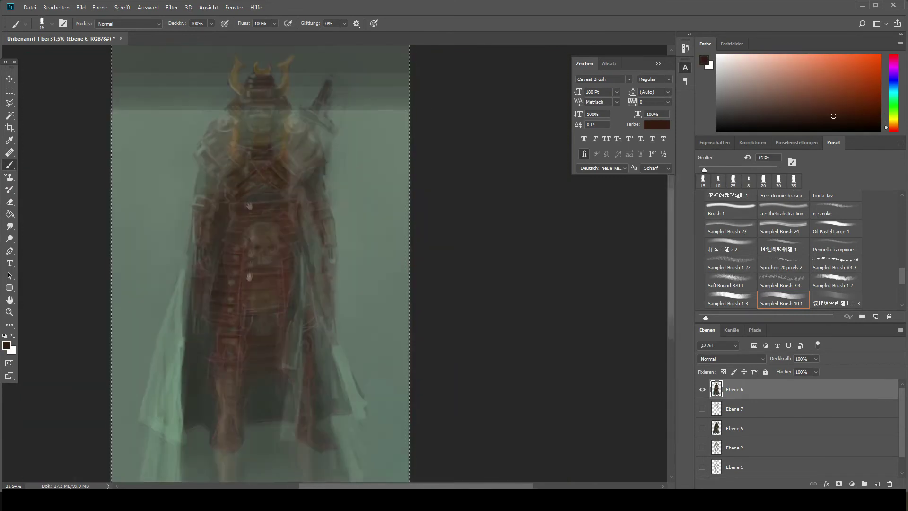
# Trim the outer edges of both helmet neck guards with a 20-pixel eraser
pyautogui.press('e')
pyautogui.moveTo(221, 189); pyautogui.dragTo(232, 208)
pyautogui.moveTo(340, 185); pyautogui.dragTo(347, 206)
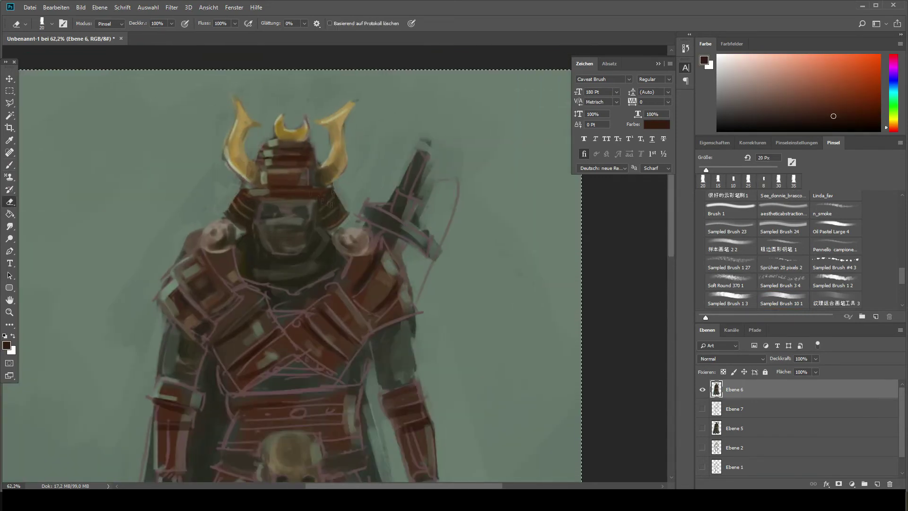
# Paint both round shoulder ornaments with gold sampled from the helmet's horn
pyautogui.press('b')
pyautogui.scroll(-4, 215, 208)
pyautogui.scroll(2, 249, 190)
pyautogui.keyDown('alt'); pyautogui.click(224, 127); pyautogui.keyUp('alt')
pyautogui.moveTo(204, 173); pyautogui.dragTo(213, 188)
pyautogui.press(']')
pyautogui.press(']')
pyautogui.moveTo(293, 176); pyautogui.dragTo(307, 188)
pyautogui.press('[')
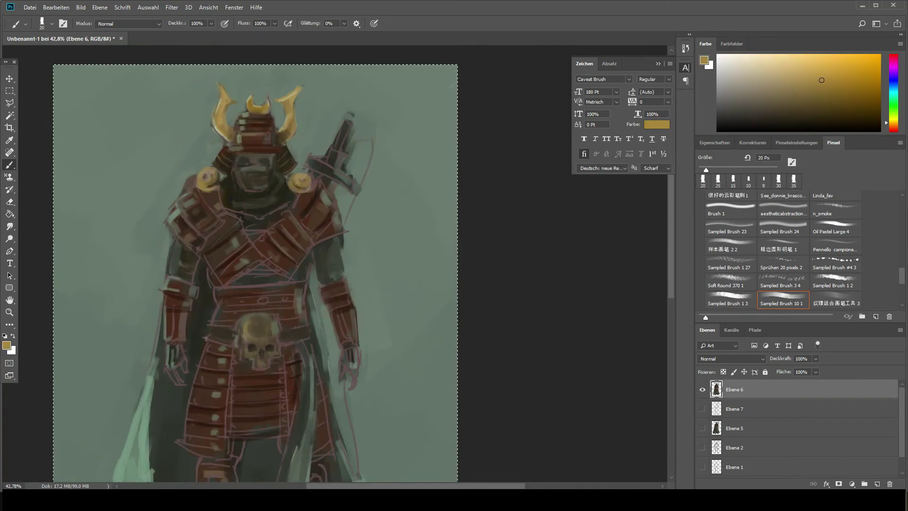